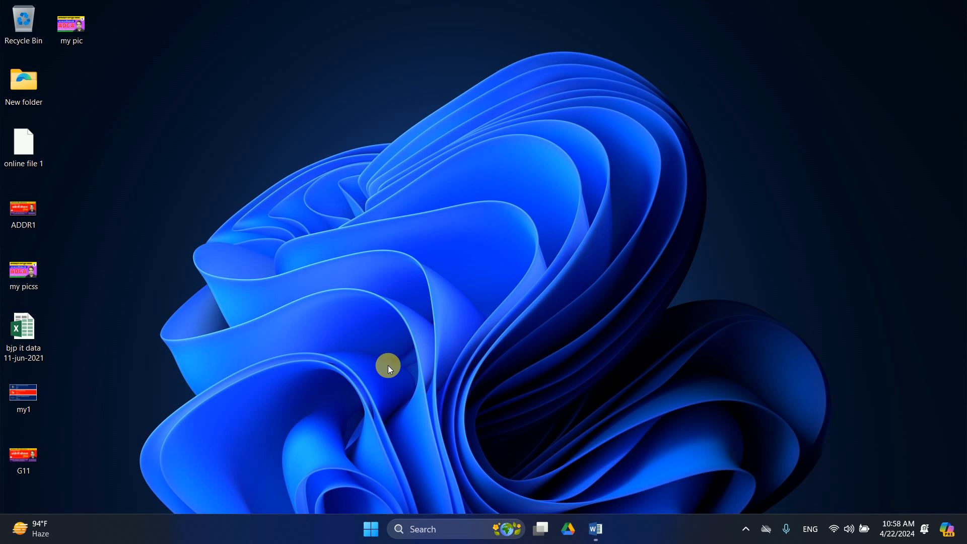
Search Windows for 'TALLYPRIME' and launch the TallyPrime EDU match.
click(441, 528)
text(T)
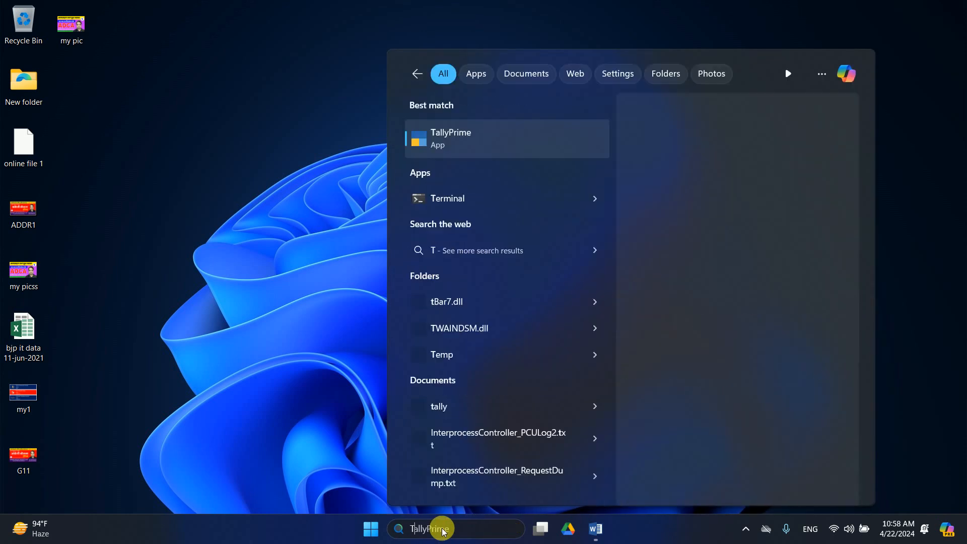
text(ALLY)
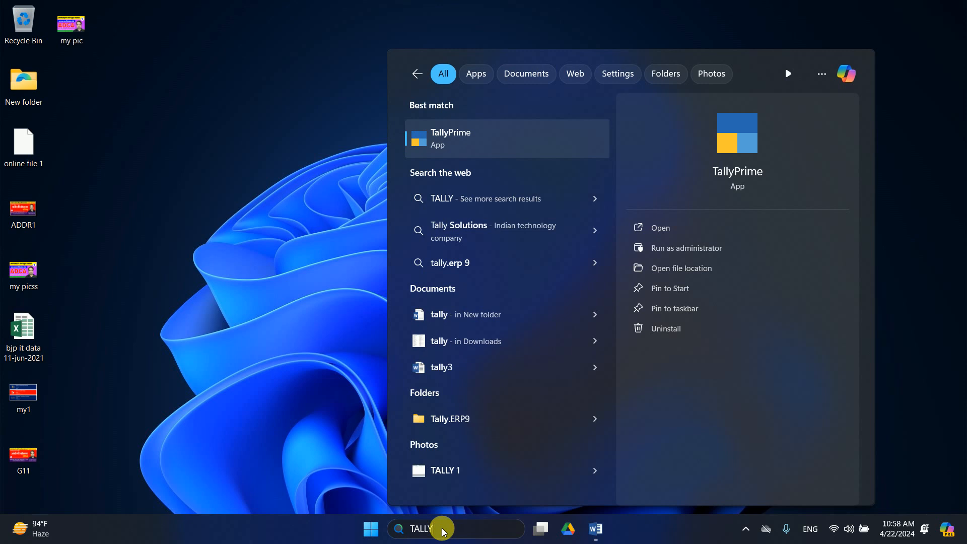
text(PRIME)
key(Return)
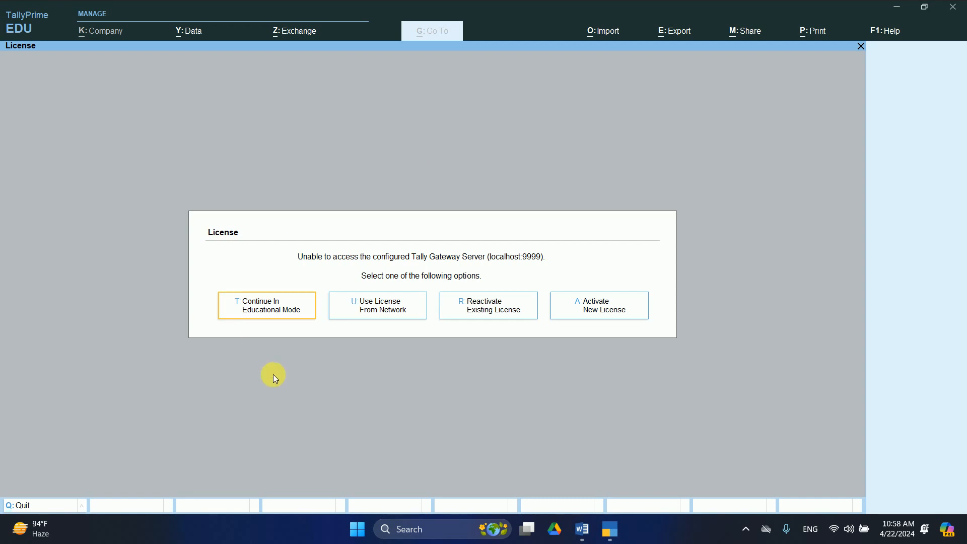
Continue in educational mode and open a blank Create Company form.
click(275, 311)
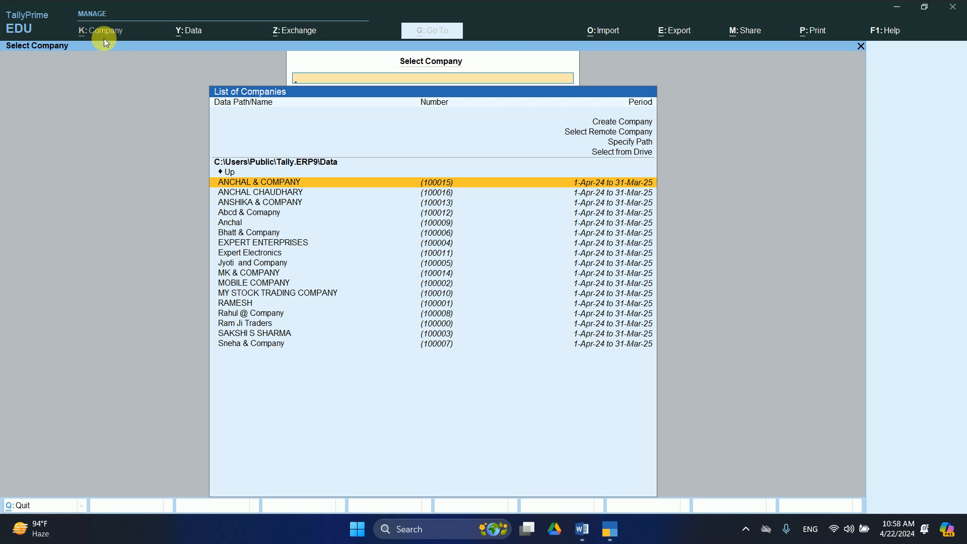
click(650, 126)
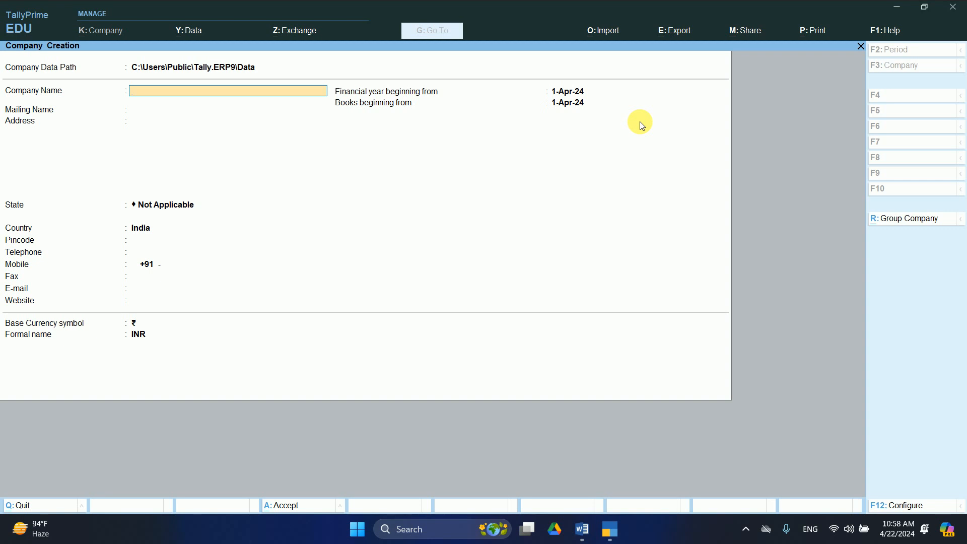
Name the company NEW STATE INFRASTRUCTURE and enter its two-line mailing address.
text(NEW STATE INFRASTRUC)
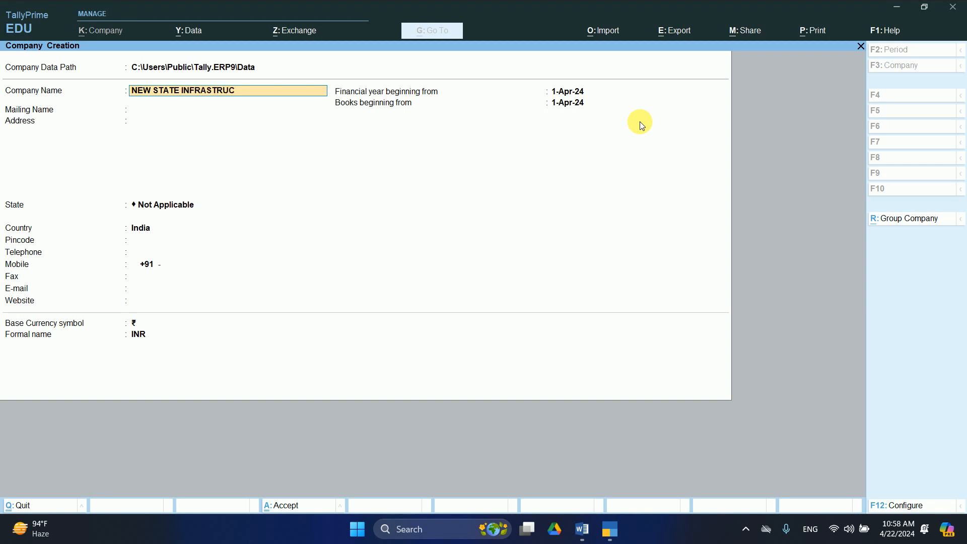
text(TURE)
key(Return)
key(Return)
text(MD ROAD R)
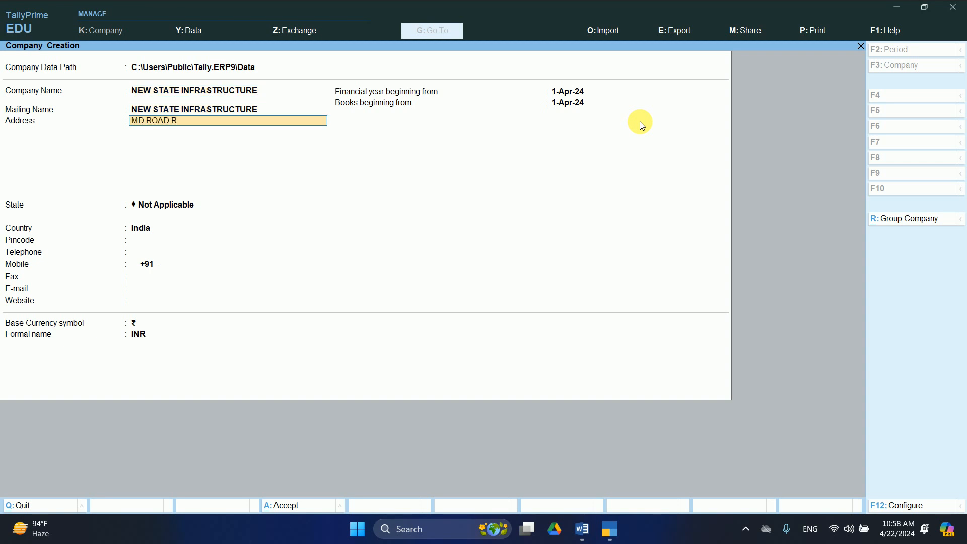
text(UDHALI)
key(Return)
text(BASTI UP)
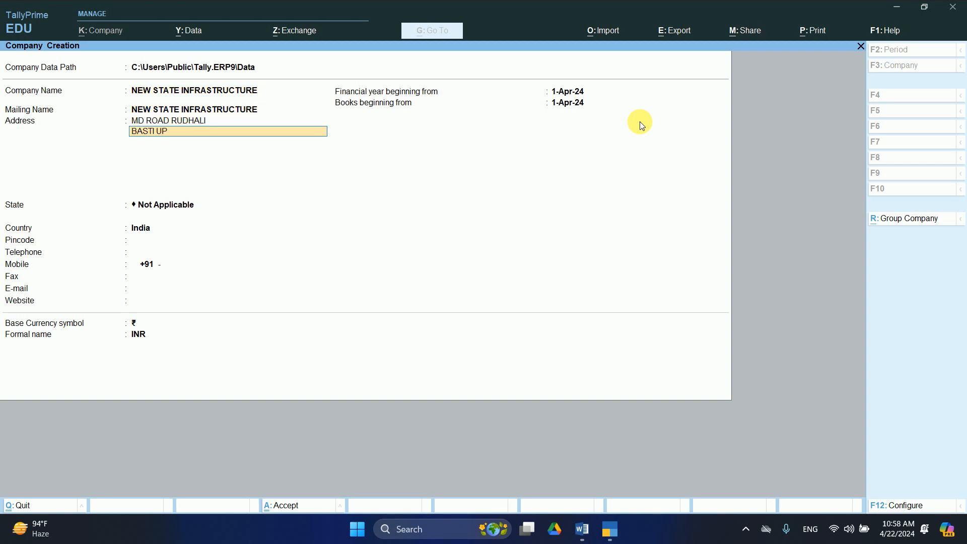
key(Return)
key(Return)
Set the state to Uttar Pradesh, add the pincode and mobile number, and save the company.
text(UTTAT P)
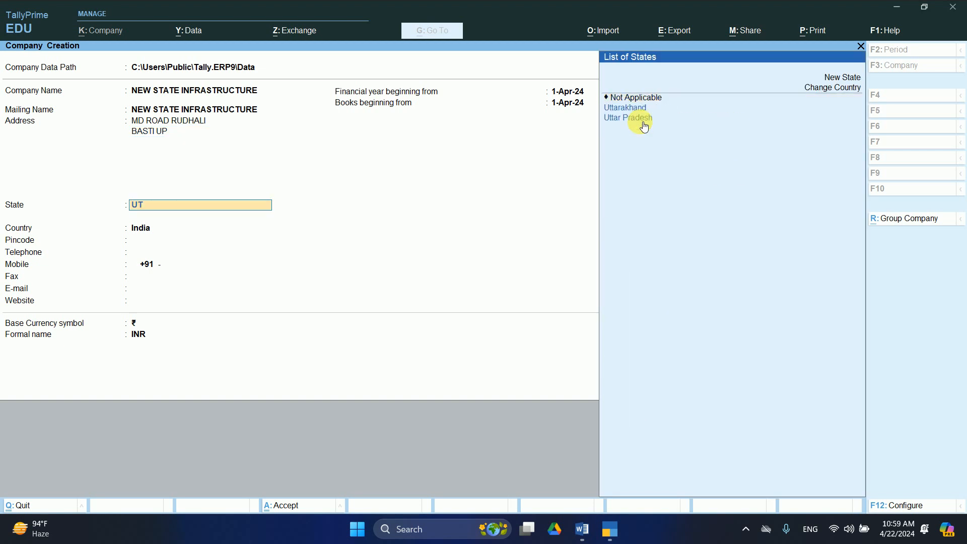
key(BackSpace)
key(BackSpace)
key(BackSpace)
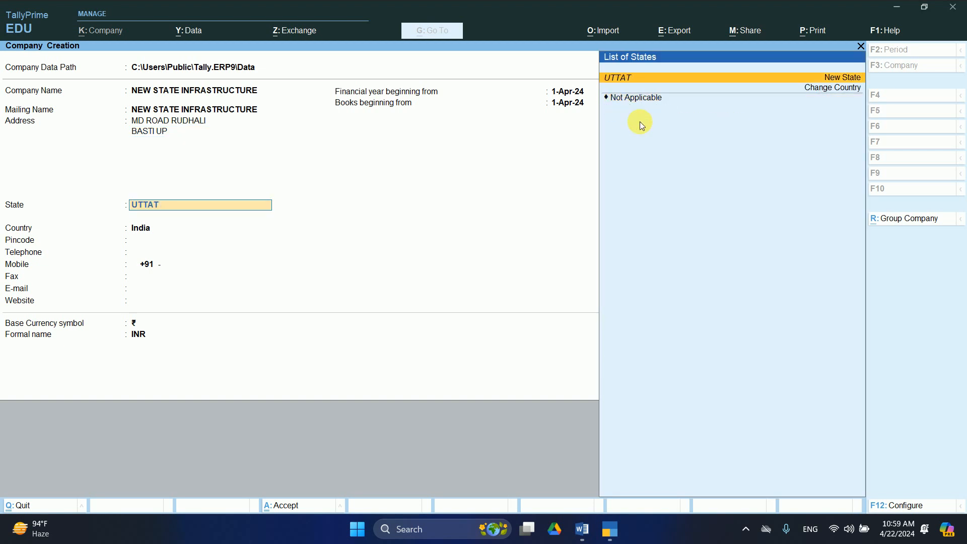
click(643, 123)
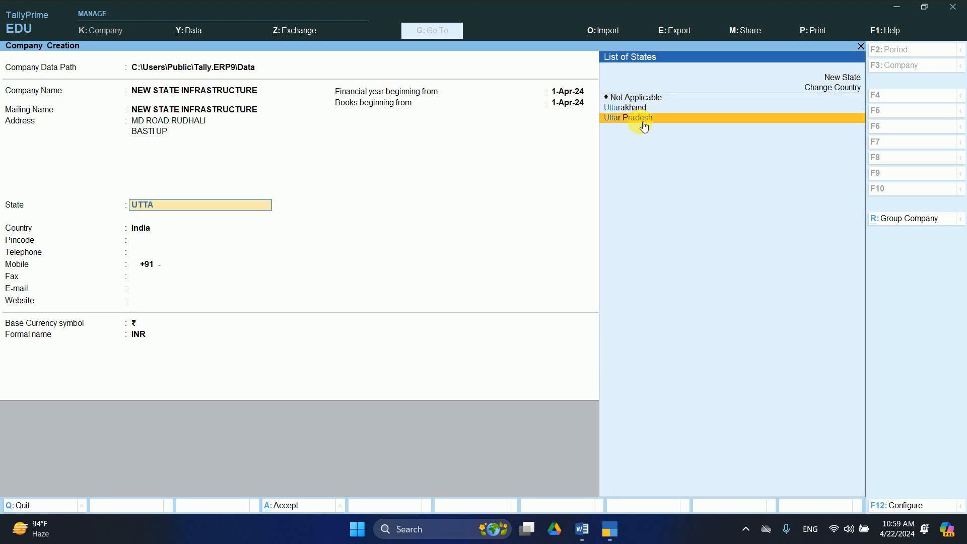
text(27215)
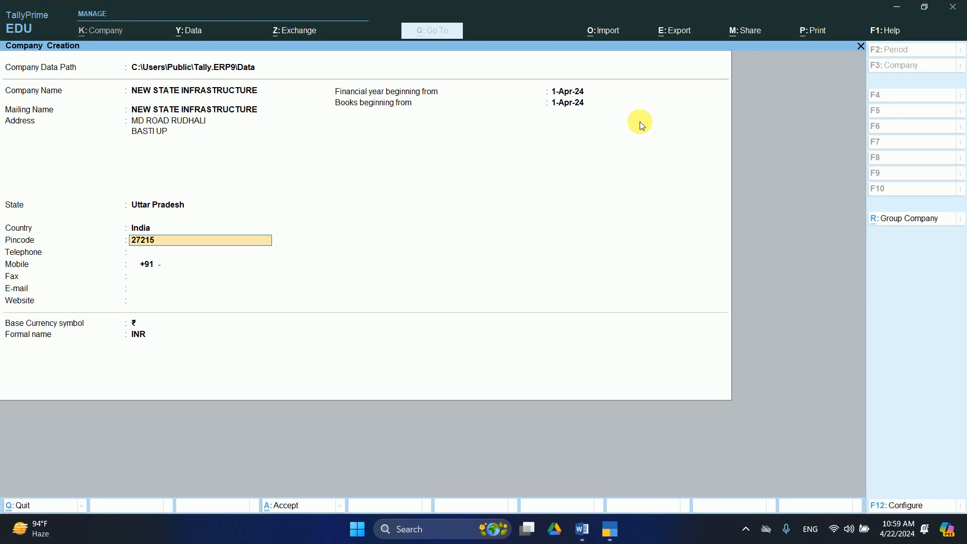
text(1)
key(Return)
key(Return)
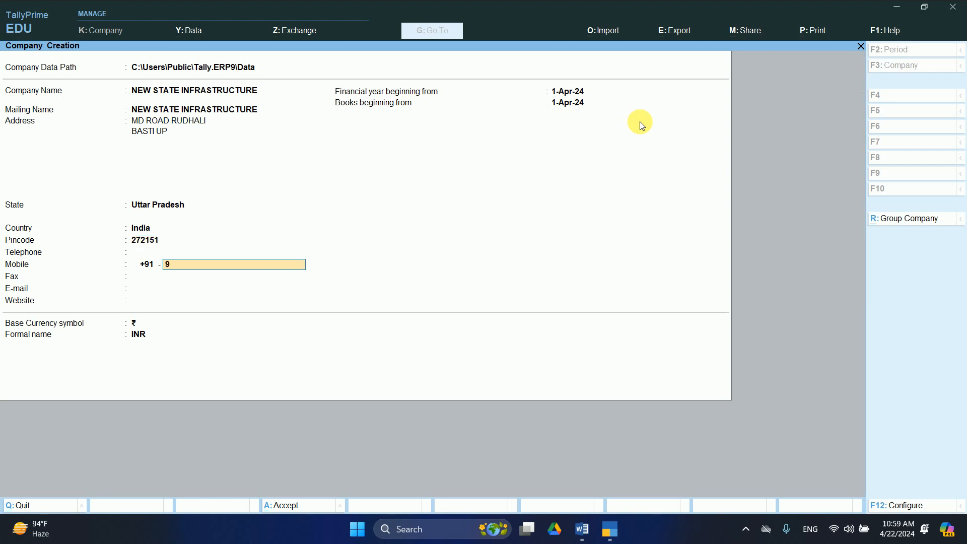
key(Return)
key(Return)
key(Return)
key(Return)
key(Return)
key(Return)
key(Return)
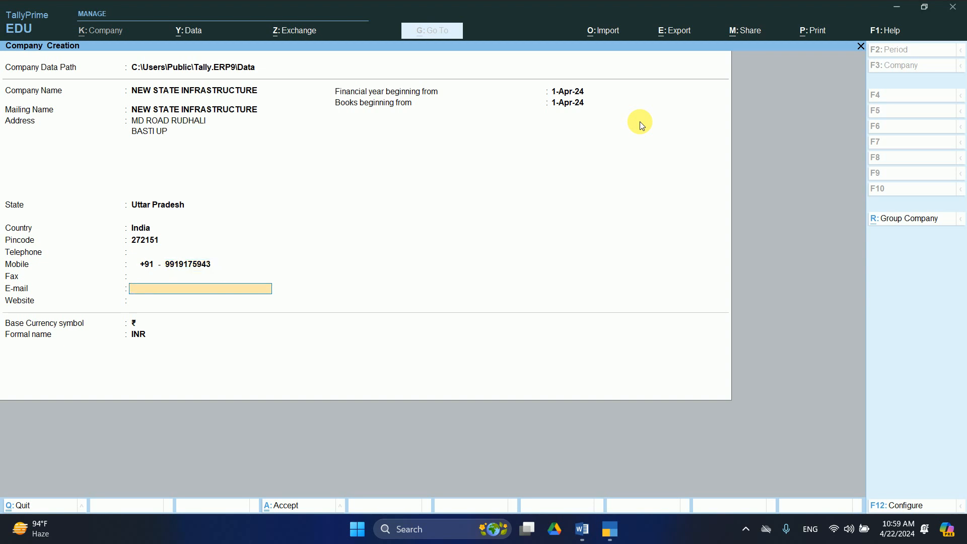
key(Return)
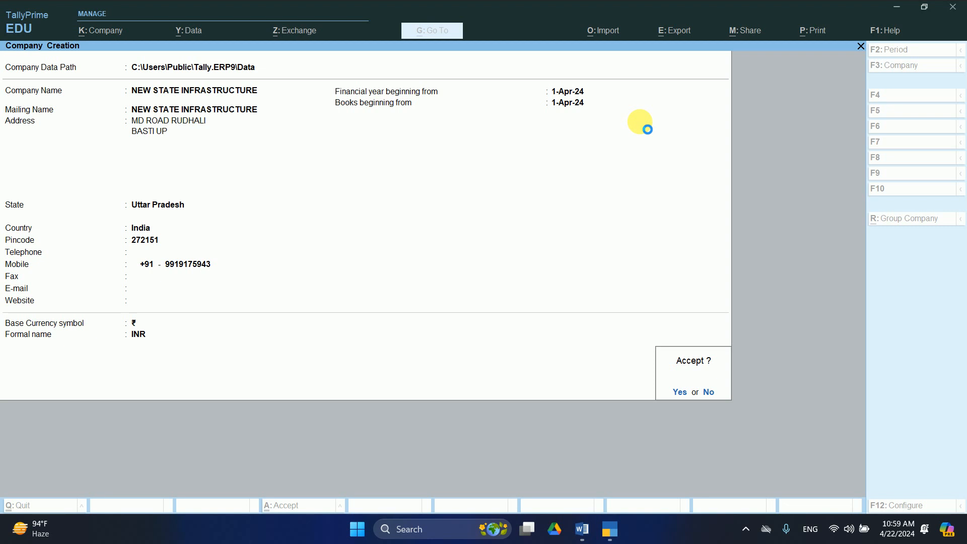
key(Return)
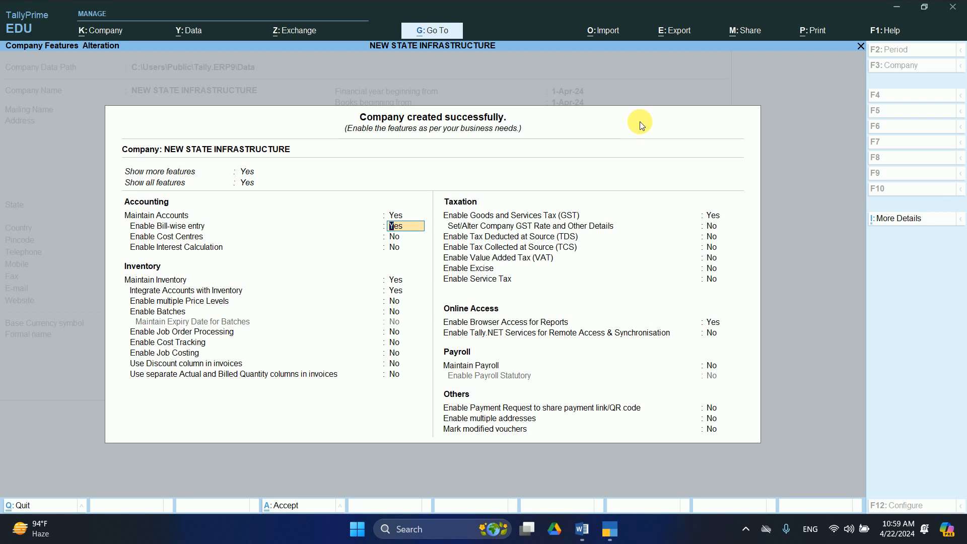
Enable GST in Company Features with Uttar Pradesh as the GST state.
key(Return)
key(Return)
key(Return)
key(Return)
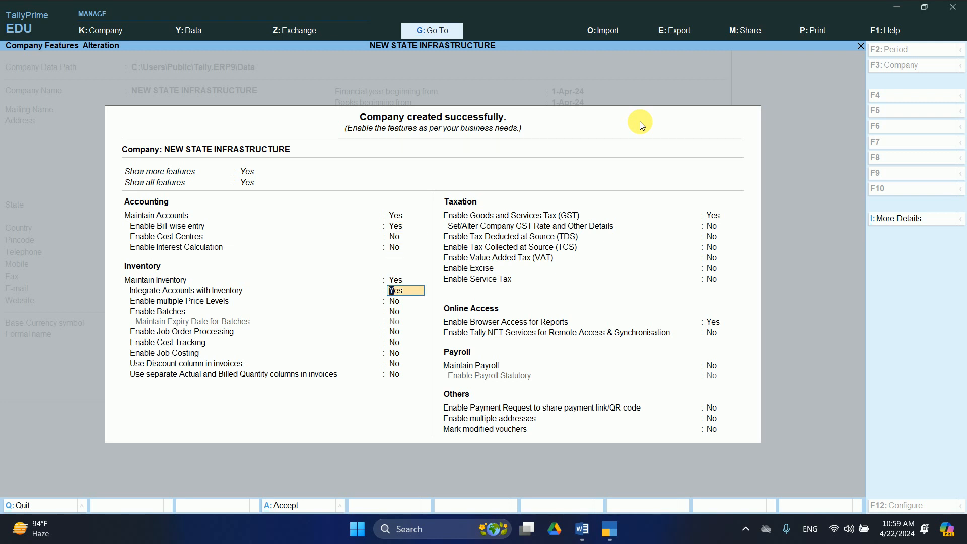
key(Return)
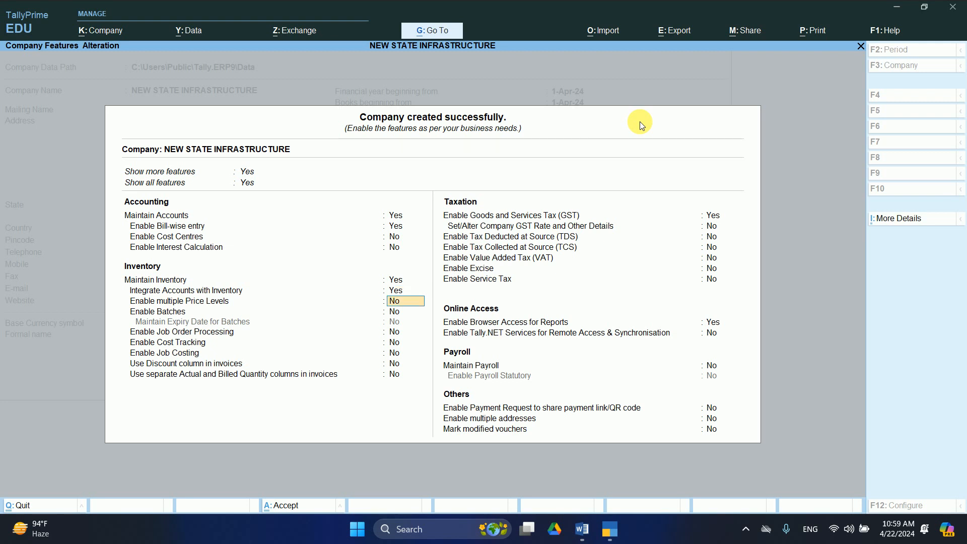
key(Return)
key(Return)
key(Return)
key(Return)
key(Return)
key(Return)
key(Return)
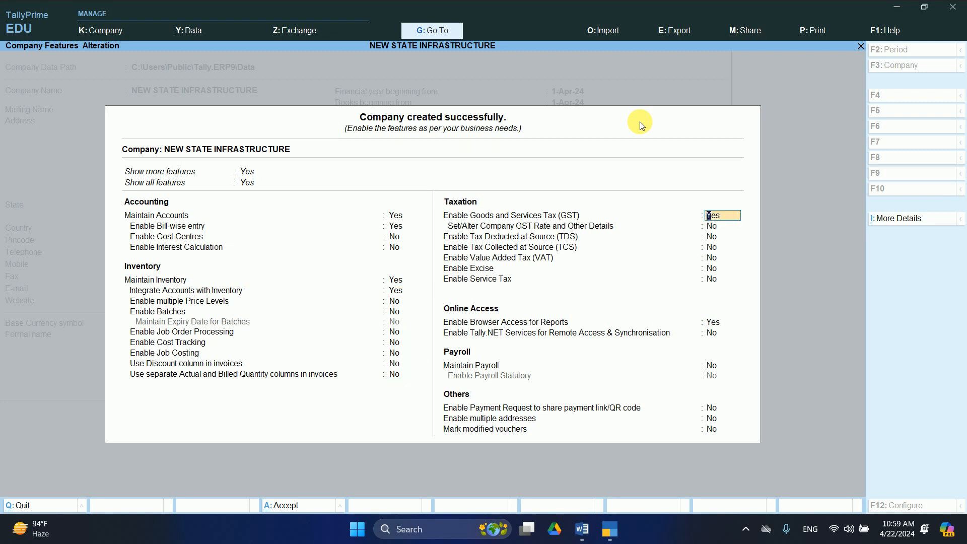
key(Return)
key(Return)
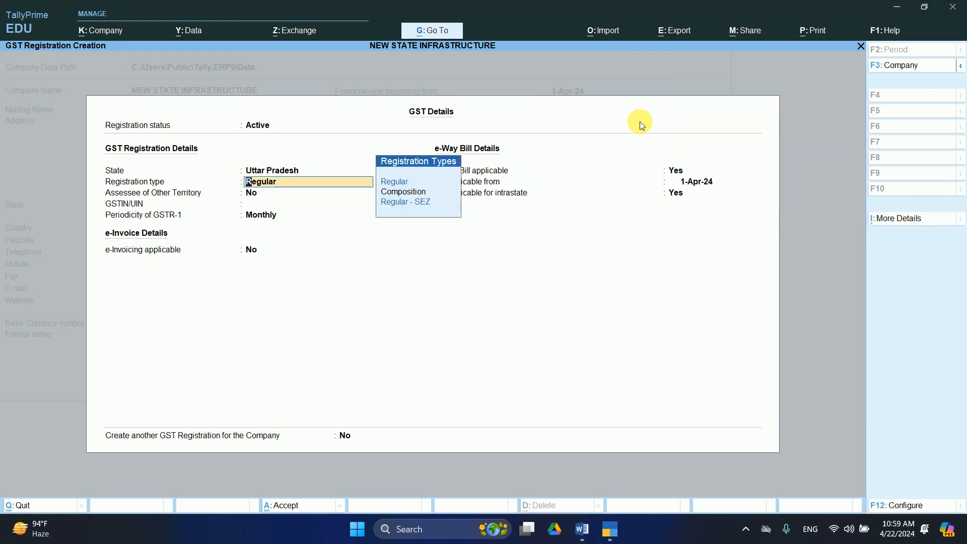
key(Return)
key(Return)
key(Return)
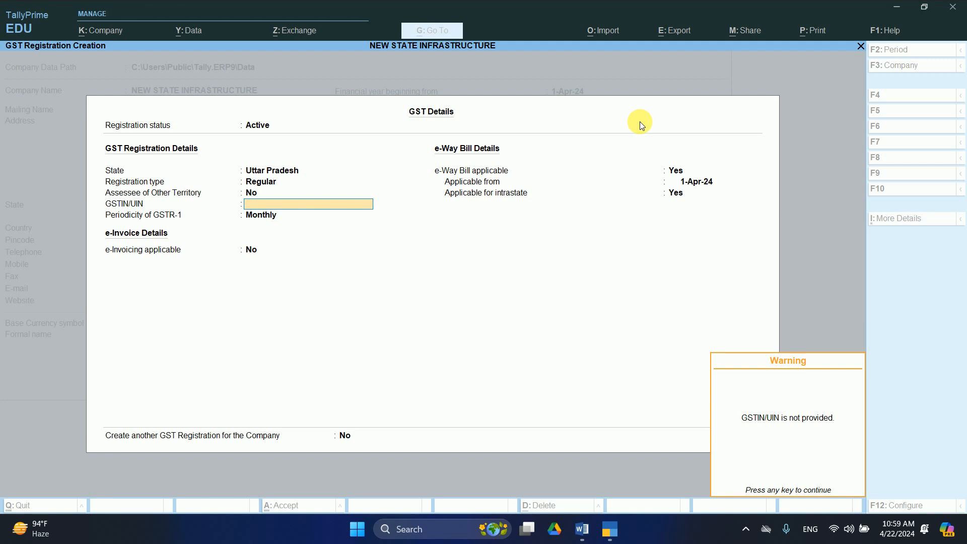
key(Return)
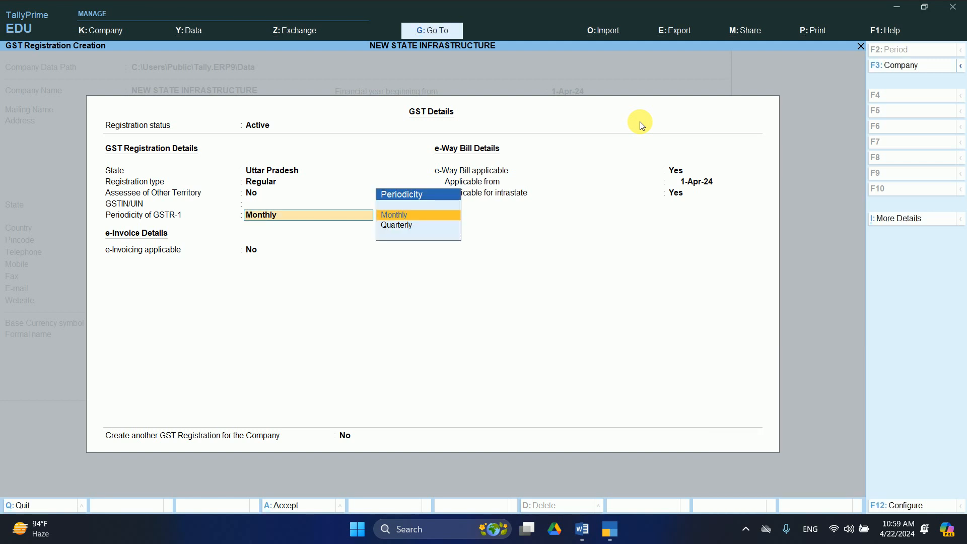
Enter the company's GSTIN in the GST details.
key(BackSpace)
text(UPZ 878)
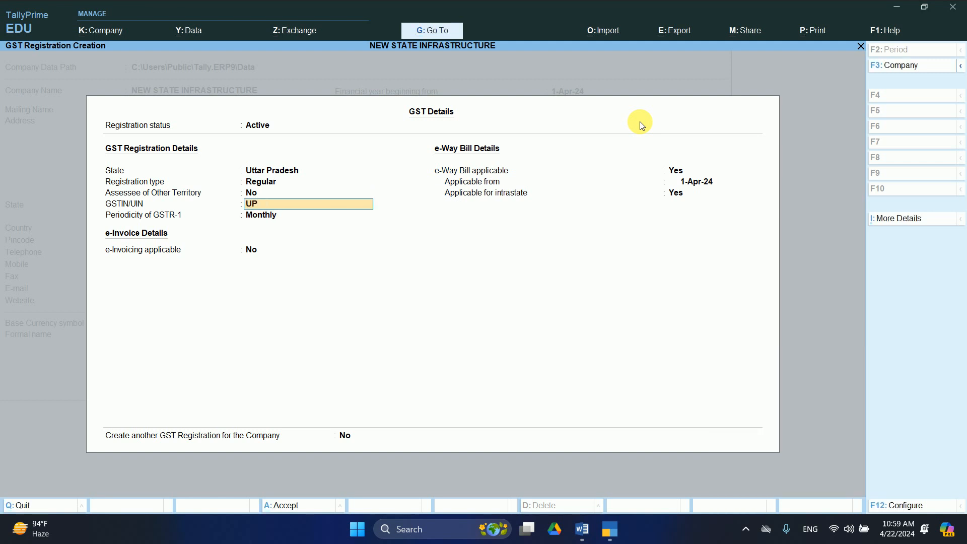
key(BackSpace)
key(BackSpace)
key(BackSpace)
key(BackSpace)
text(787689798C)
key(Return)
key(Return)
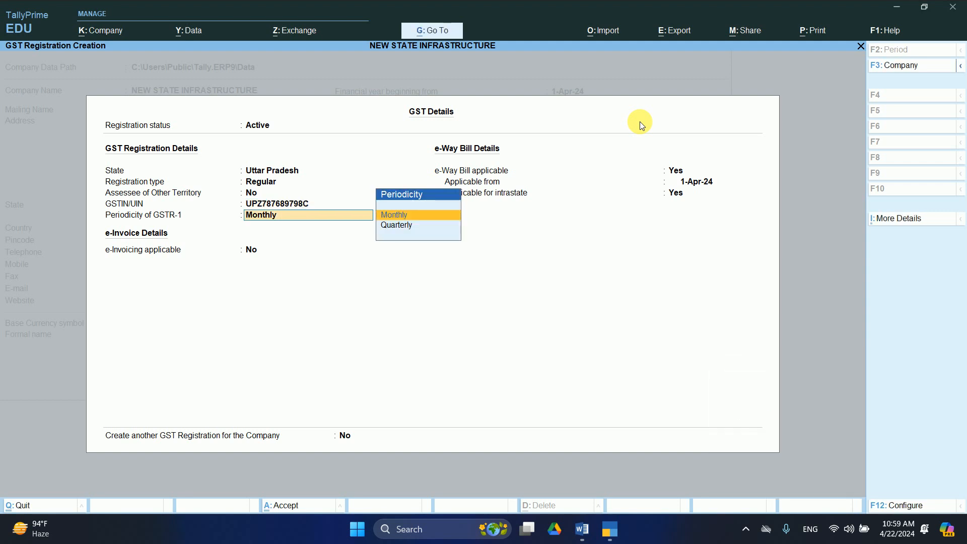
Keep monthly GSTR-1, enable e-invoicing and e-Way Bill from 1-Apr-24, and save GST details.
key(Return)
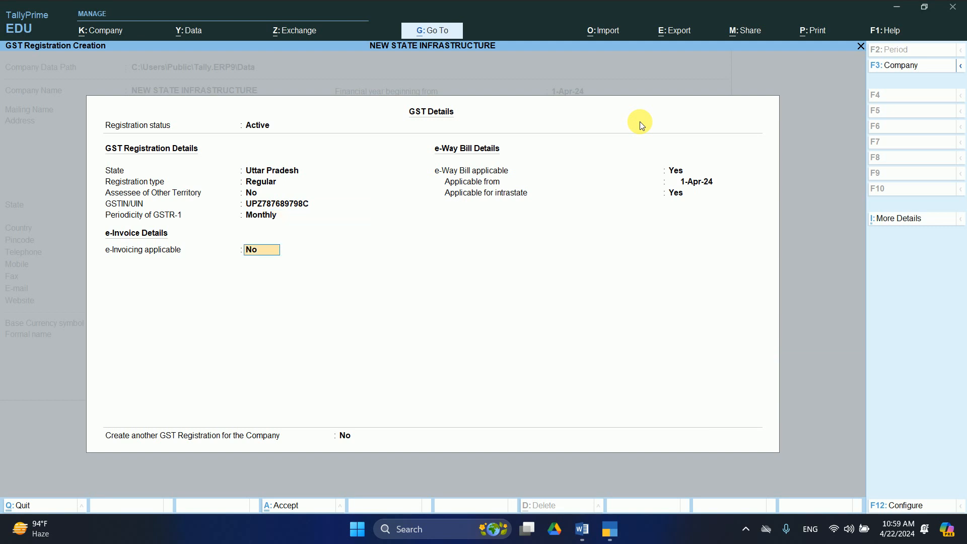
text(y)
key(Return)
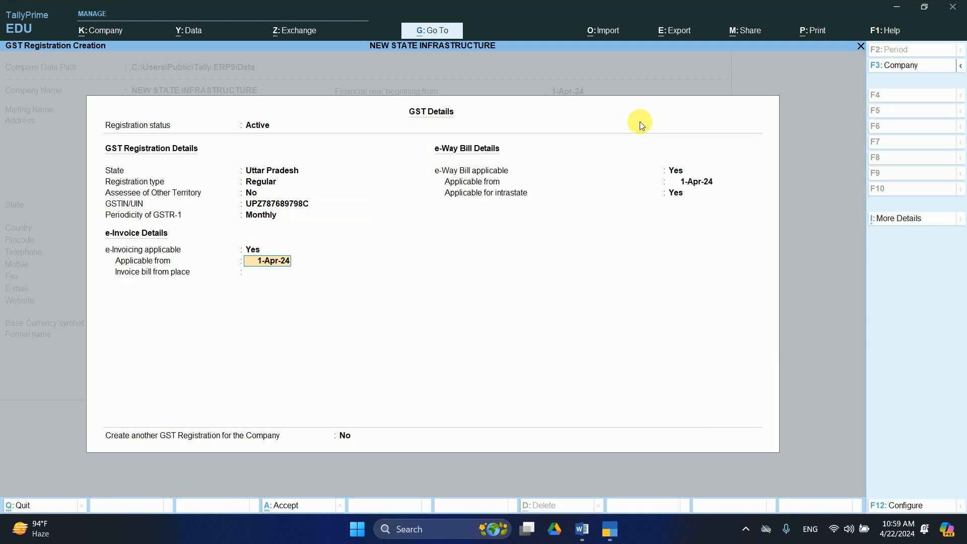
key(Return)
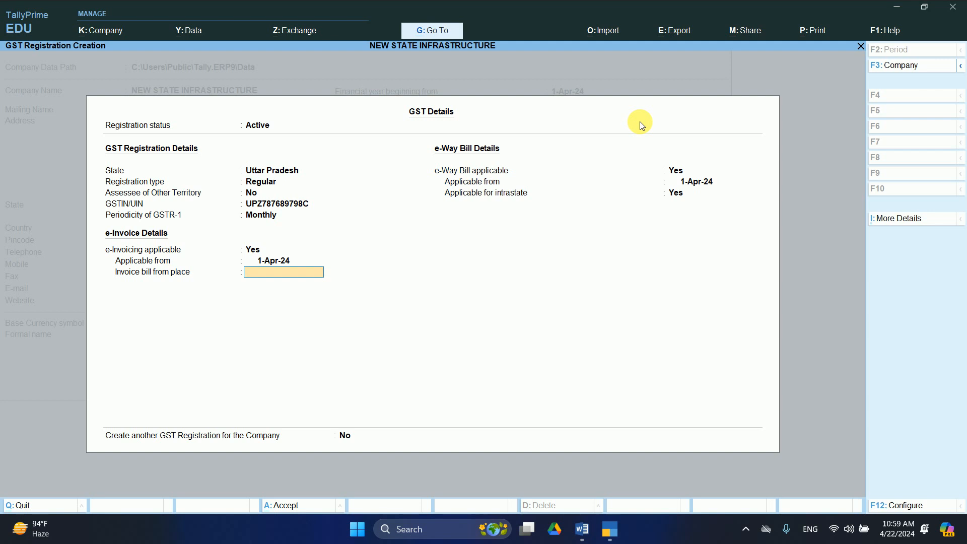
key(Return)
text(y)
key(Return)
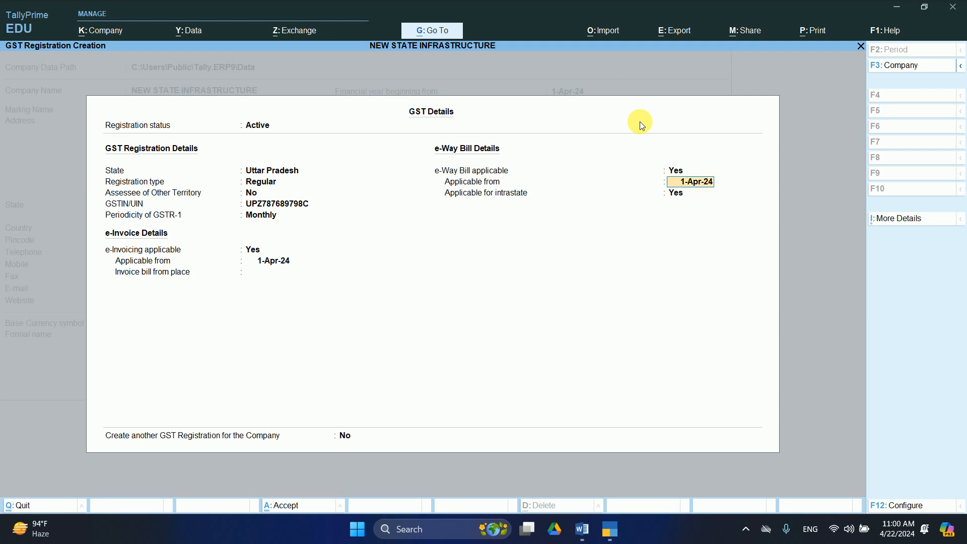
key(Return)
text(y)
key(Return)
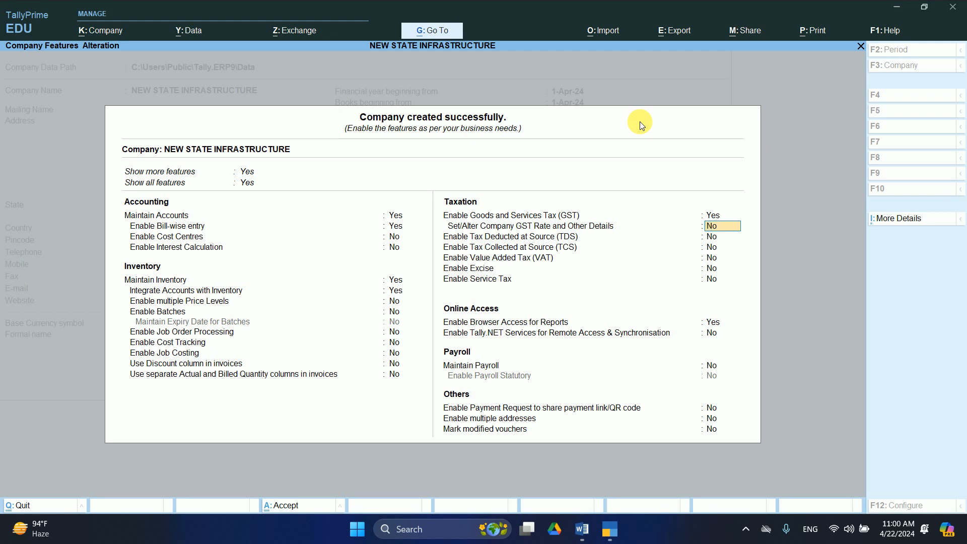
Specify the company's HSN/SAC details here with code 8532.
text(y)
key(Return)
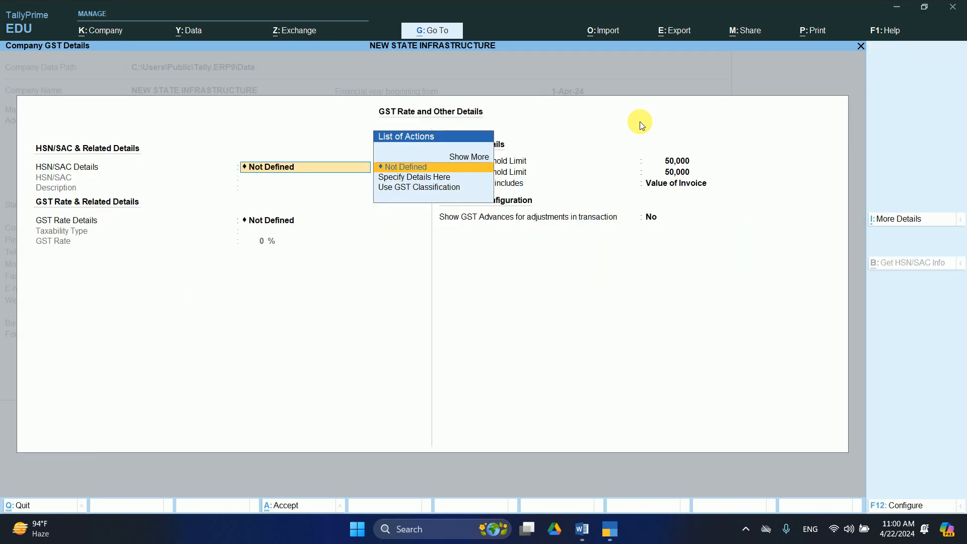
key(Down)
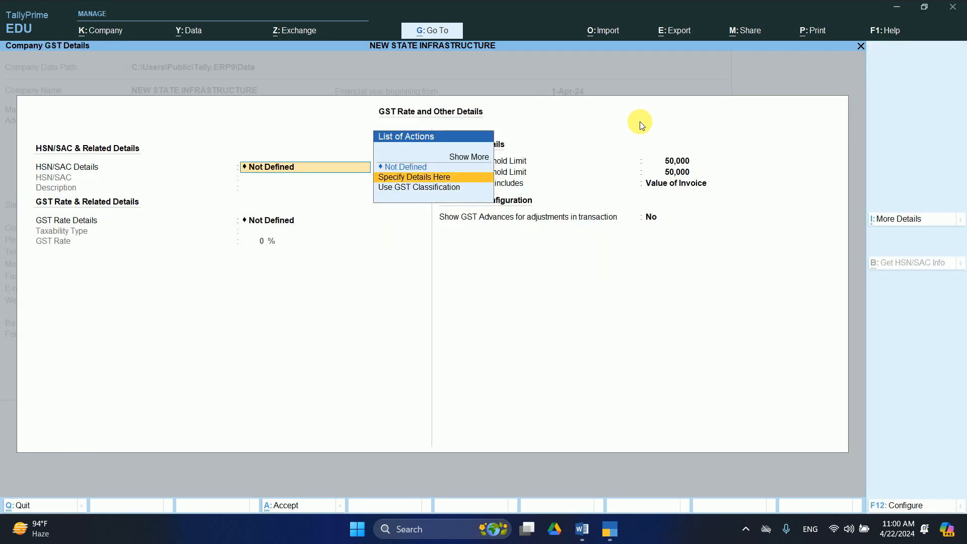
key(Return)
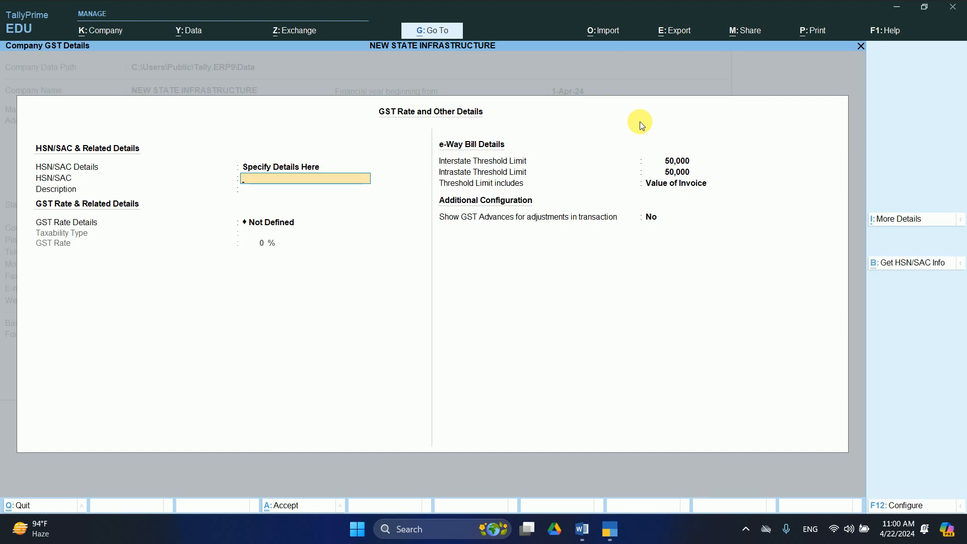
text(8532)
key(Return)
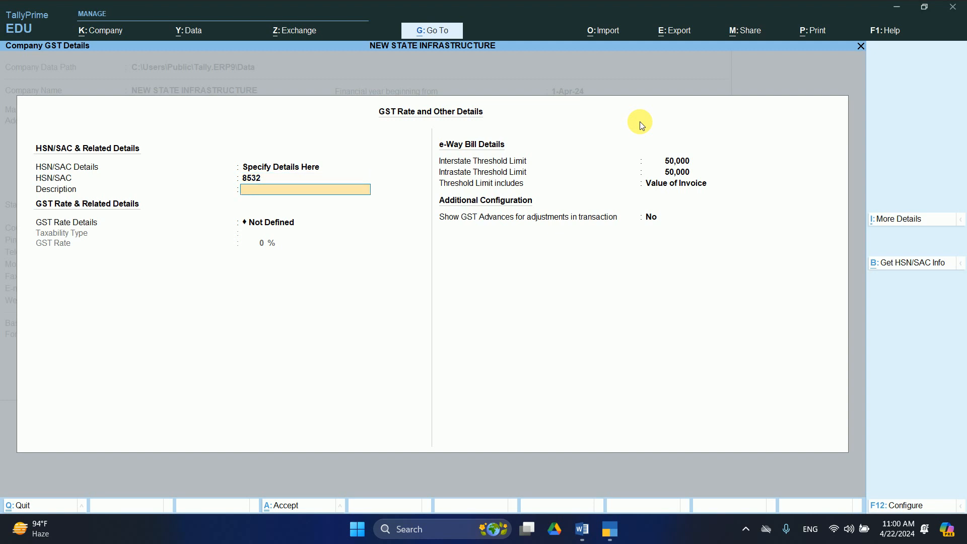
Set GST rate details to Taxable at 18%, keeping Value of Invoice.
key(Return)
key(Down)
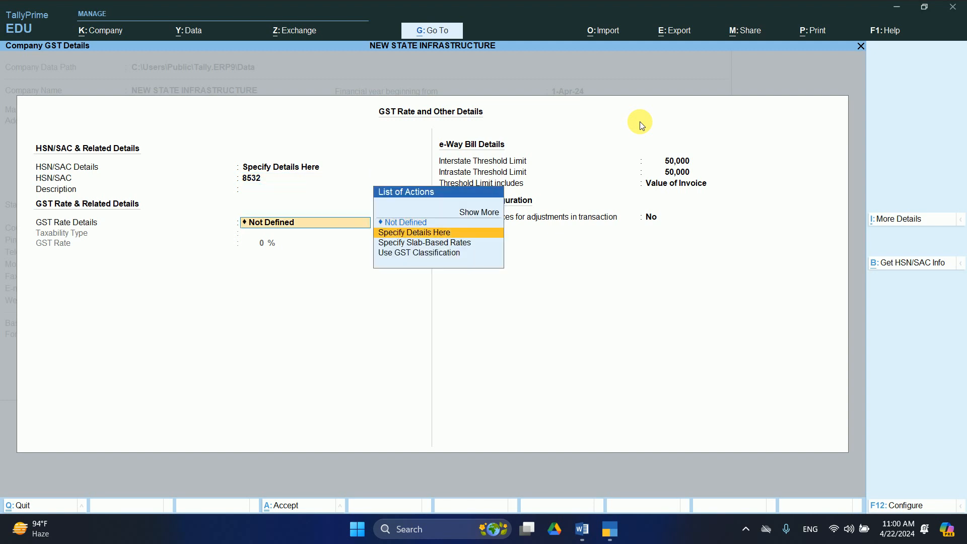
key(Return)
key(Return)
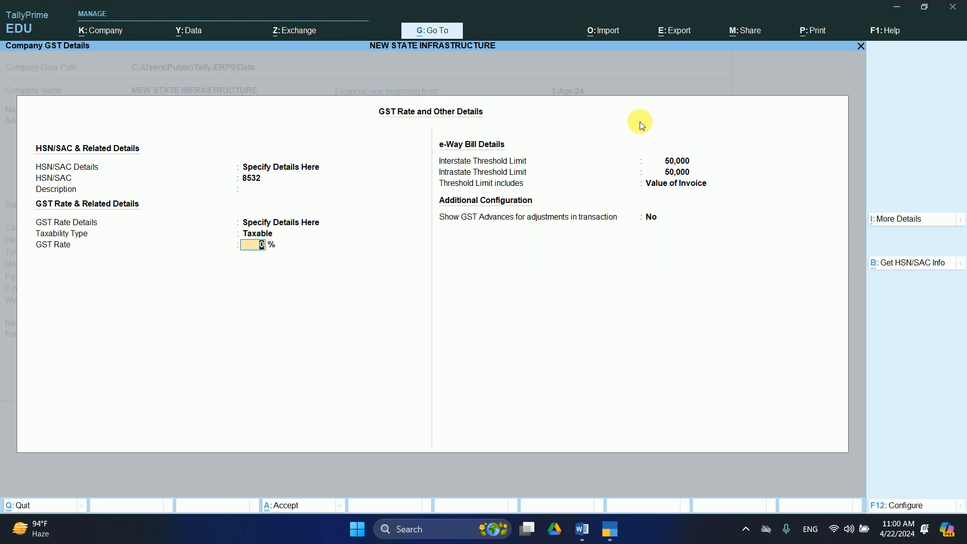
text(18)
key(Return)
key(Return)
key(Return)
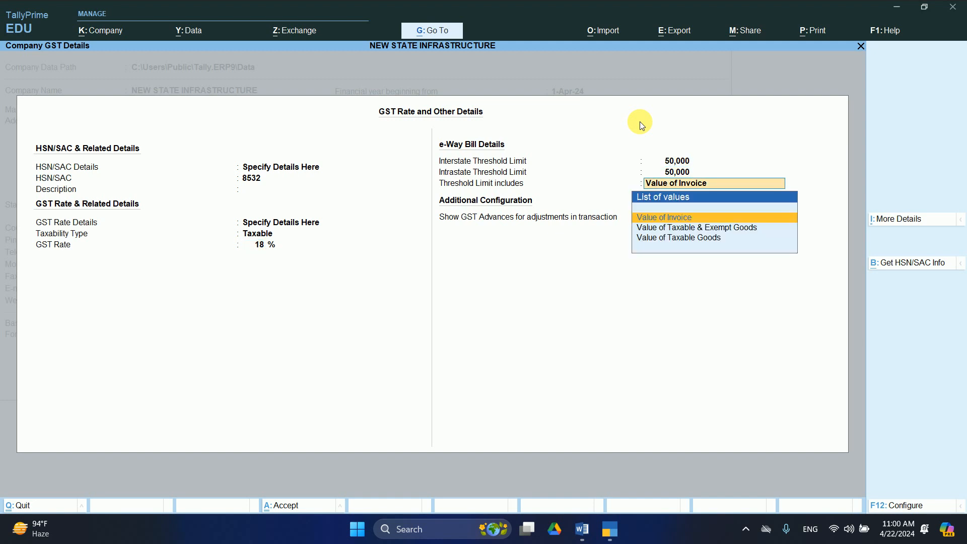
key(Return)
key(Return)
key(Return)
key(Return)
key(Return)
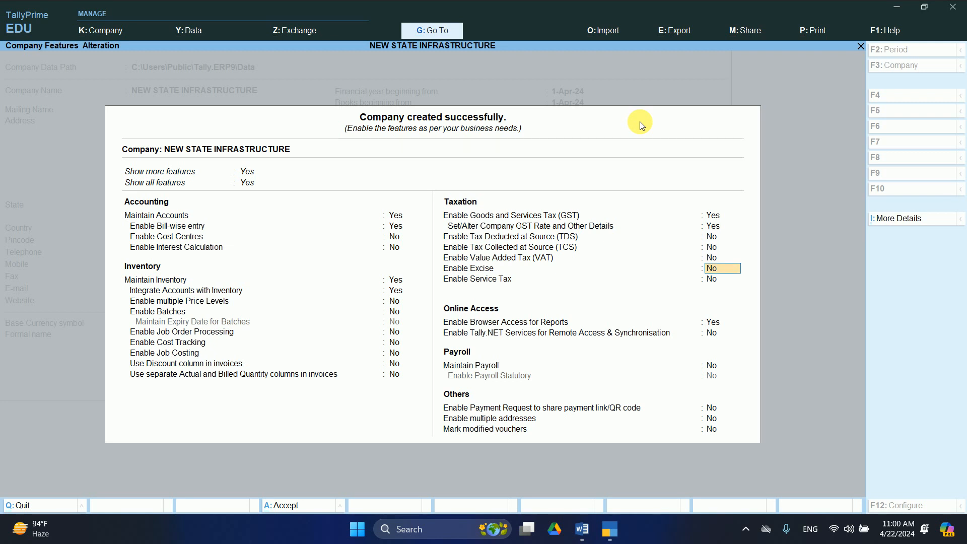
key(Return)
key(Return)
key(Return)
key(Return)
key(Return)
key(Return)
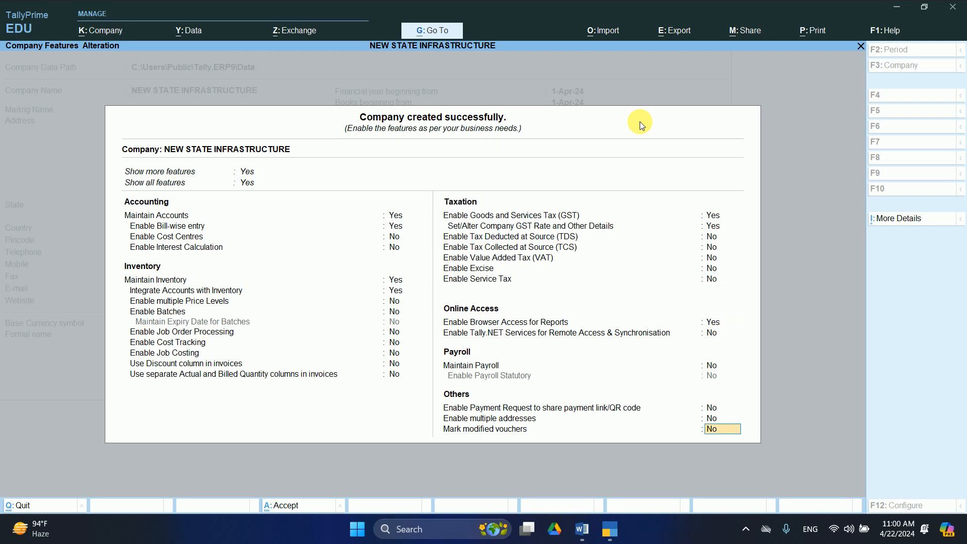
Accept the company features and highlight Vouchers on the Gateway of Tally.
key(Return)
key(Return)
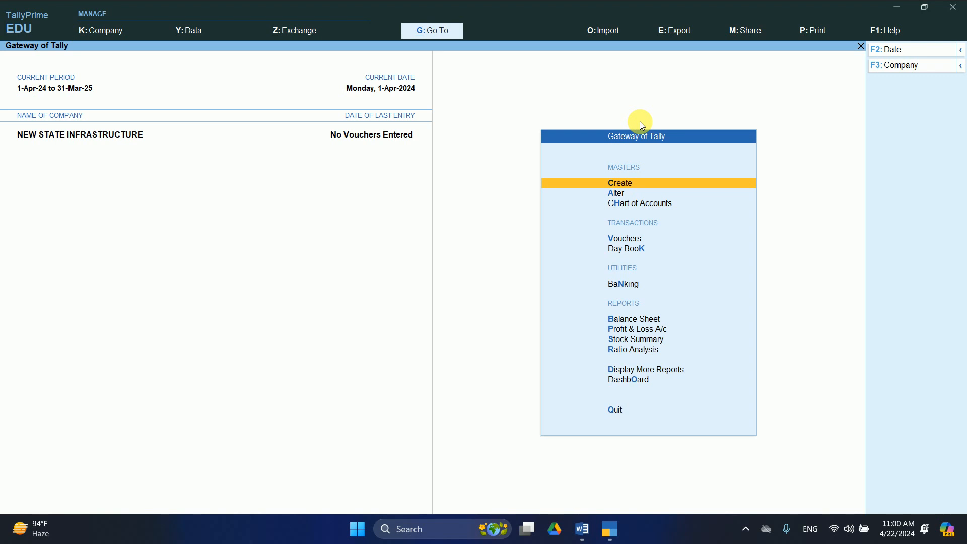
key(Down)
key(Down)
key(Down)
key(Down)
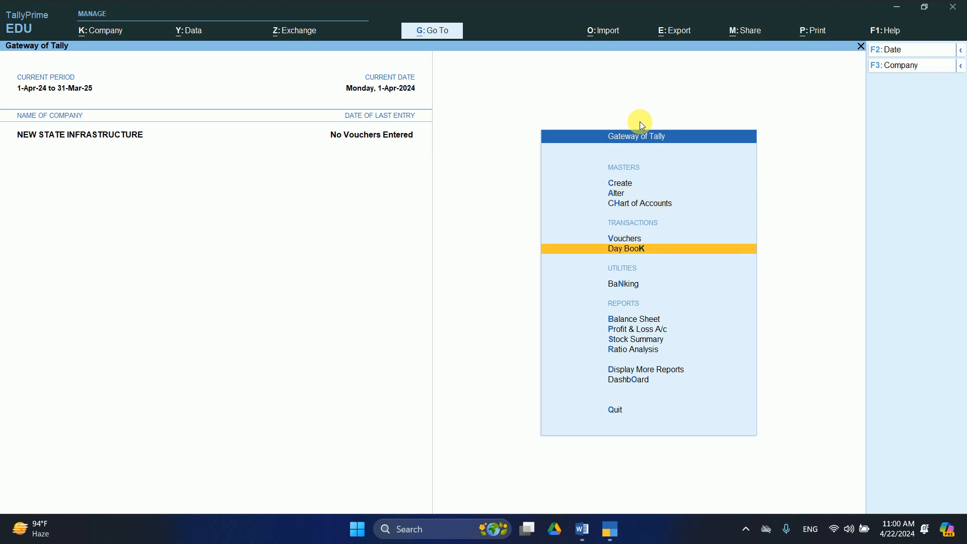
key(Up)
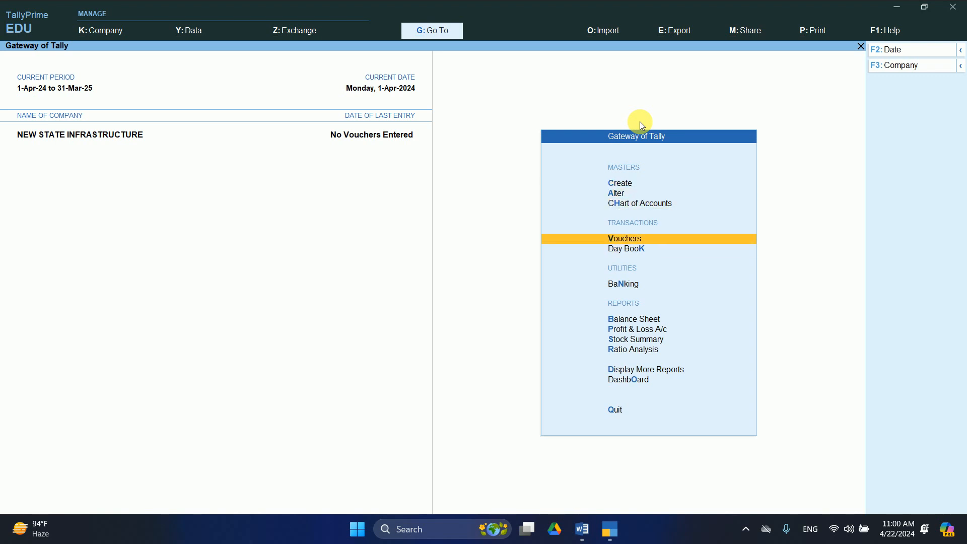
Start a Purchase voucher with supplier invoice 3 dated 1-Apr-24 and begin a new party ledger.
key(Return)
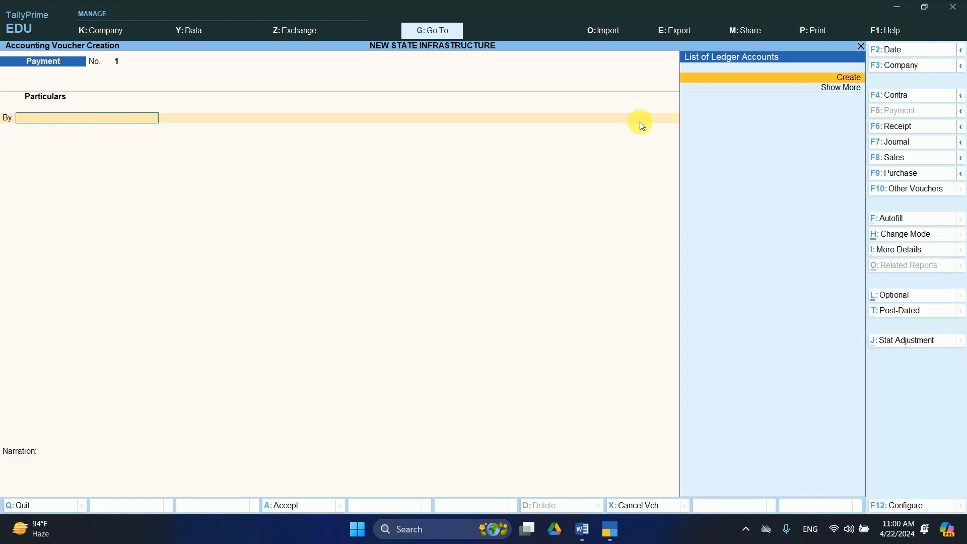
key(F9)
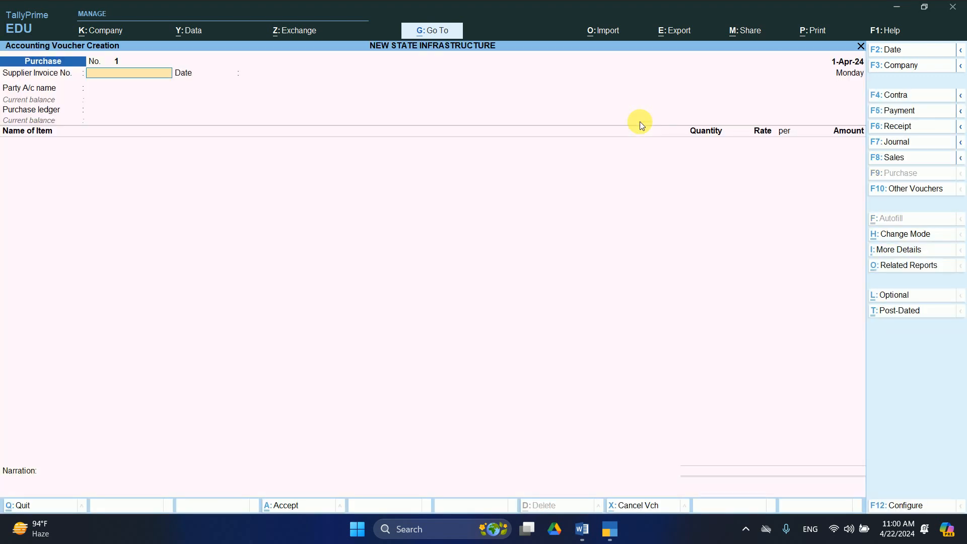
text(3)
key(Return)
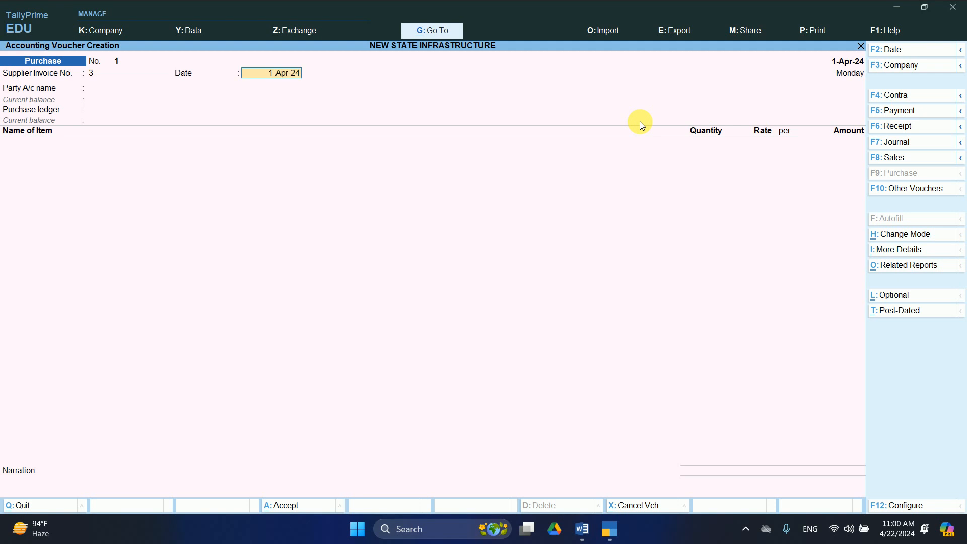
key(Return)
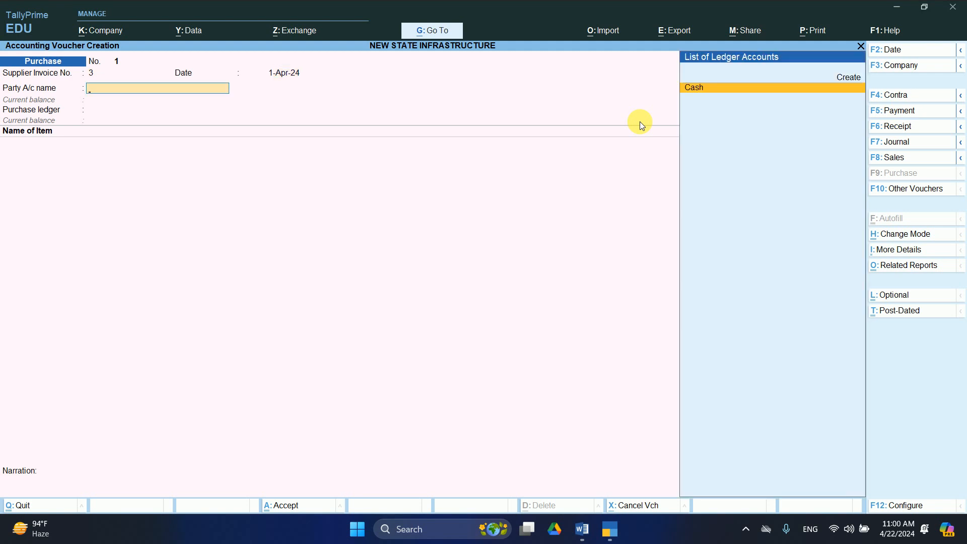
key(alt+c)
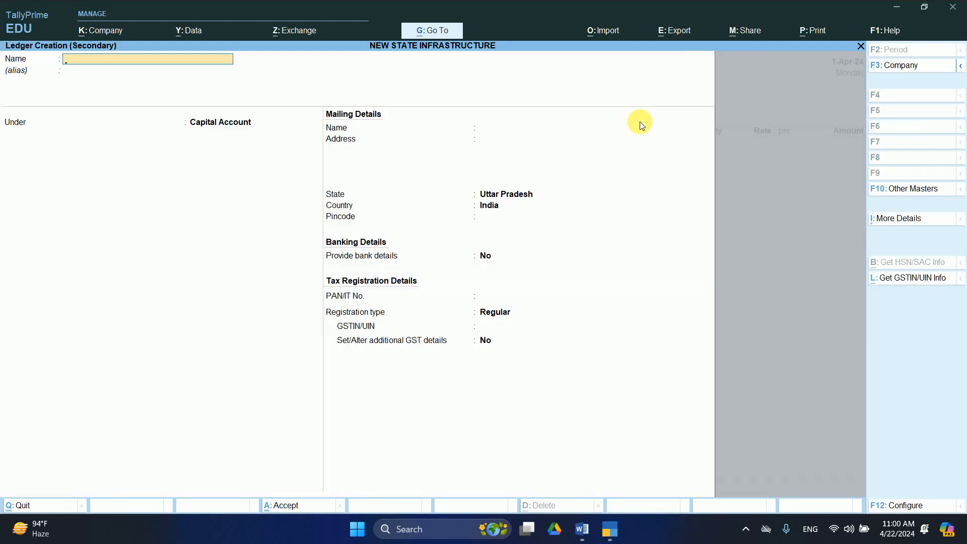
Create ledger MS CROMPTON & GREEVERS under Sundry Creditors with bill-by-bill on and its address line.
text(MS CROMPTON & GREER)
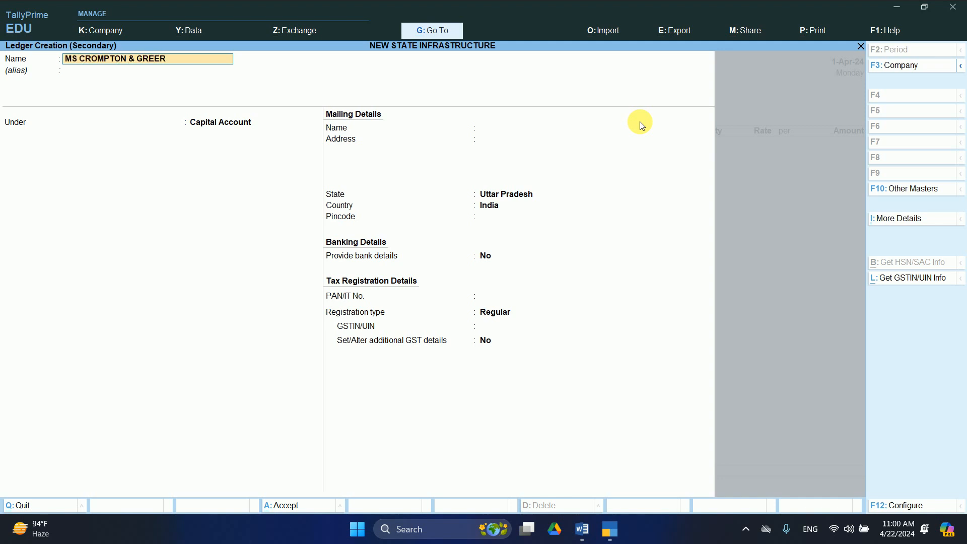
key(BackSpace)
text(VERS)
key(Return)
key(Return)
text(SUND)
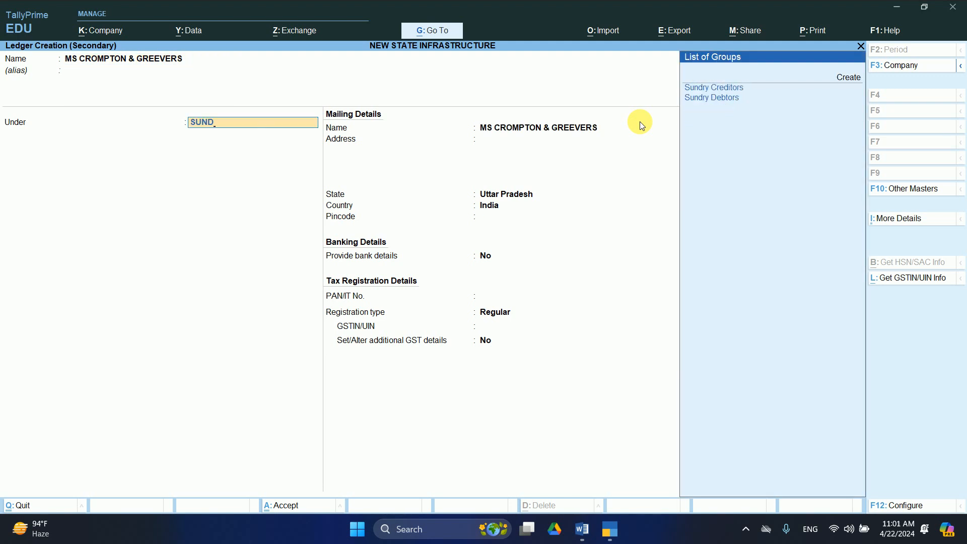
key(Return)
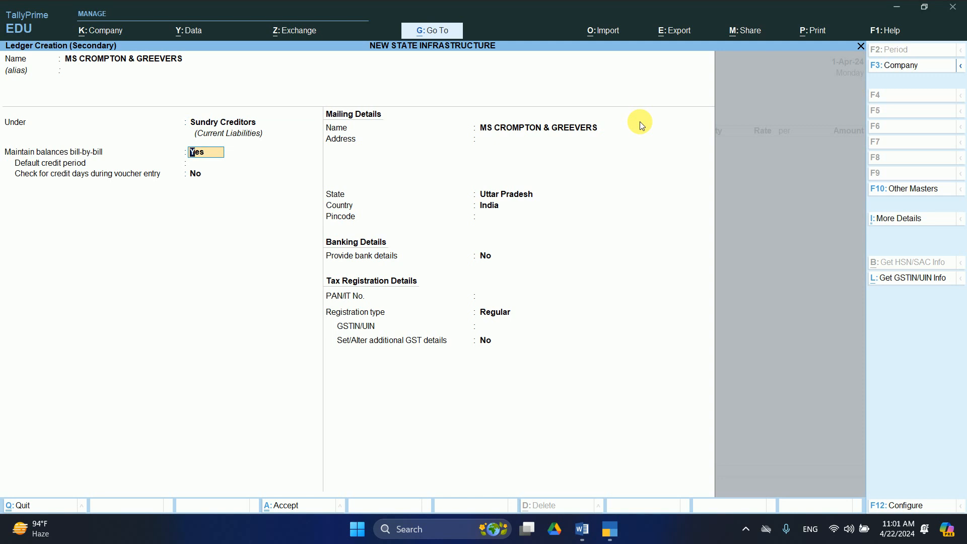
key(Return)
key(Return)
key(Return)
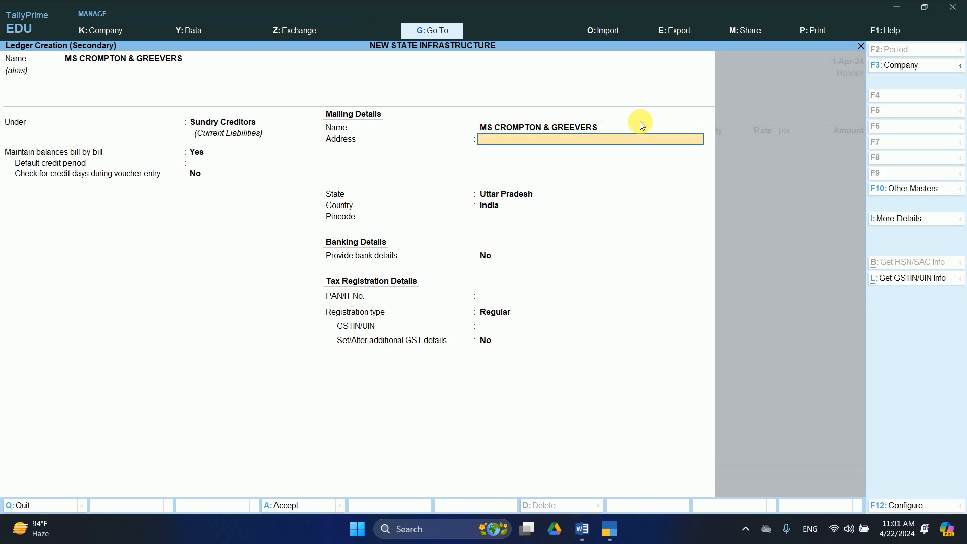
text(PATNA BIHA)
text(R)
key(Return)
Set the supplier's state to Bihar, then enter its pincode and GSTIN as a Regular registration.
key(Return)
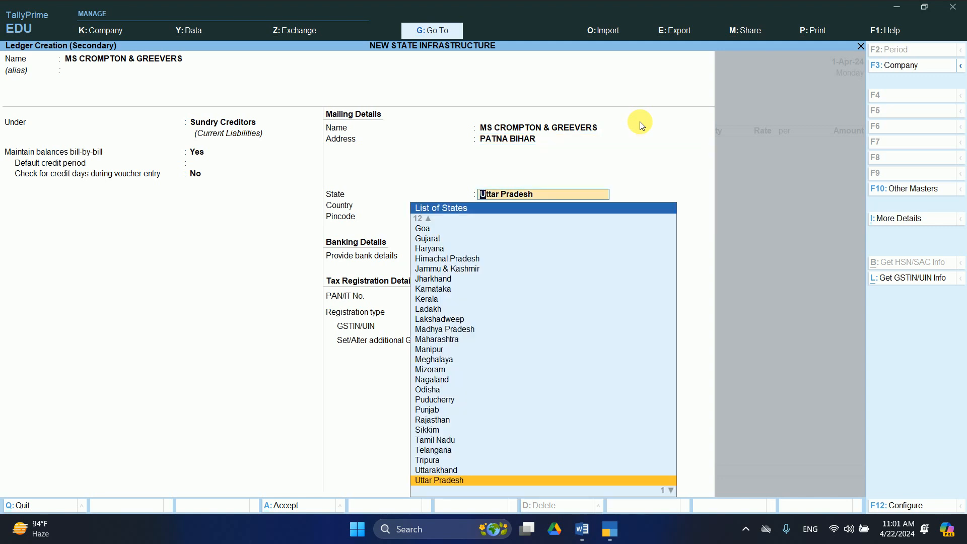
key(Return)
key(BackSpace)
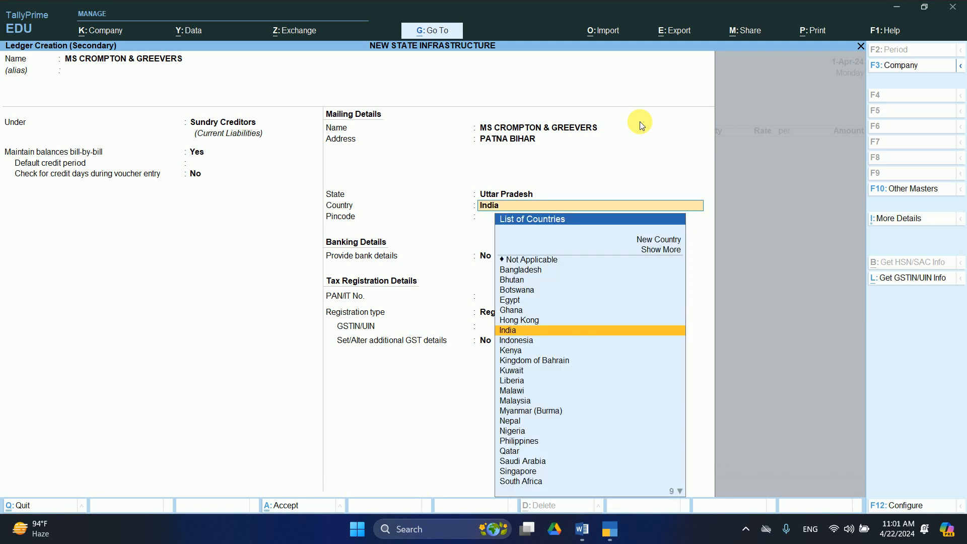
text(B)
key(BackSpace)
key(BackSpace)
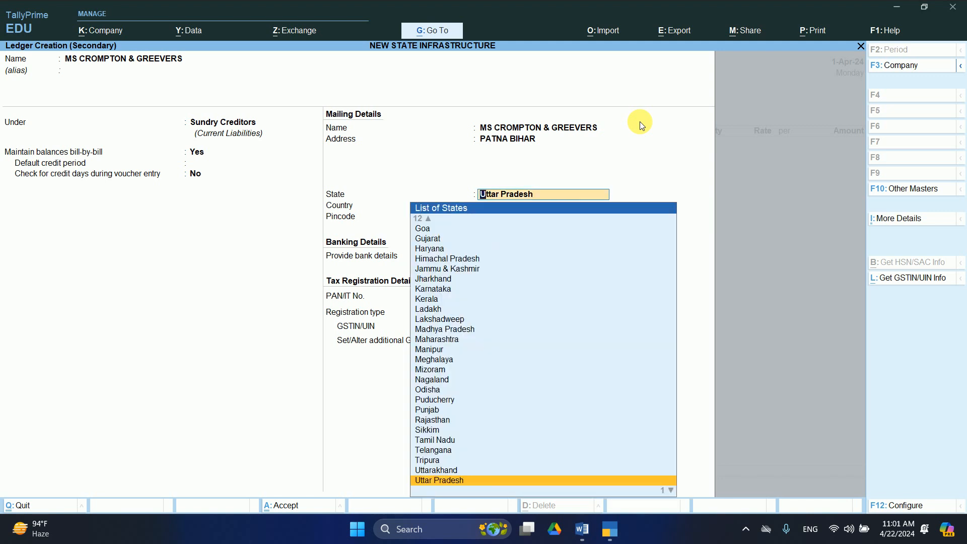
text(B)
key(Return)
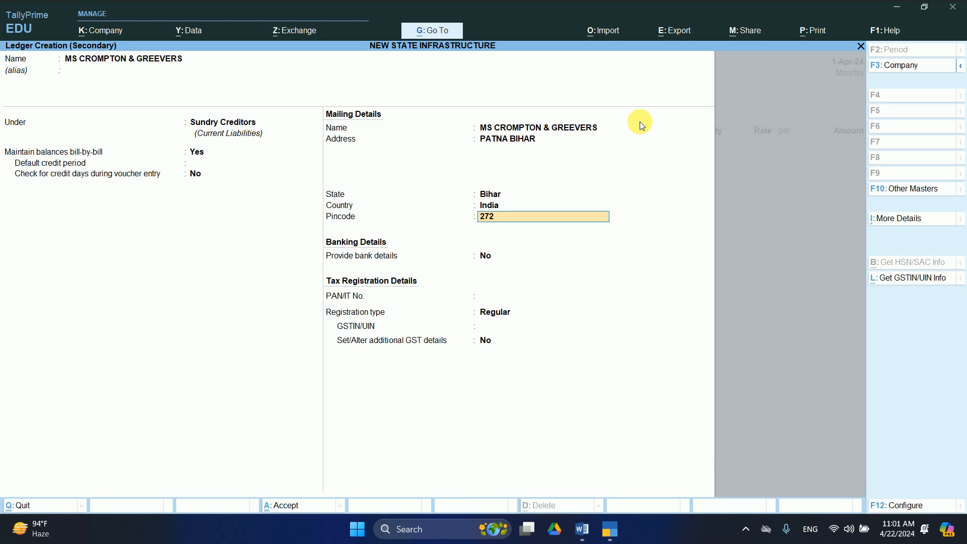
text(272230)
key(Return)
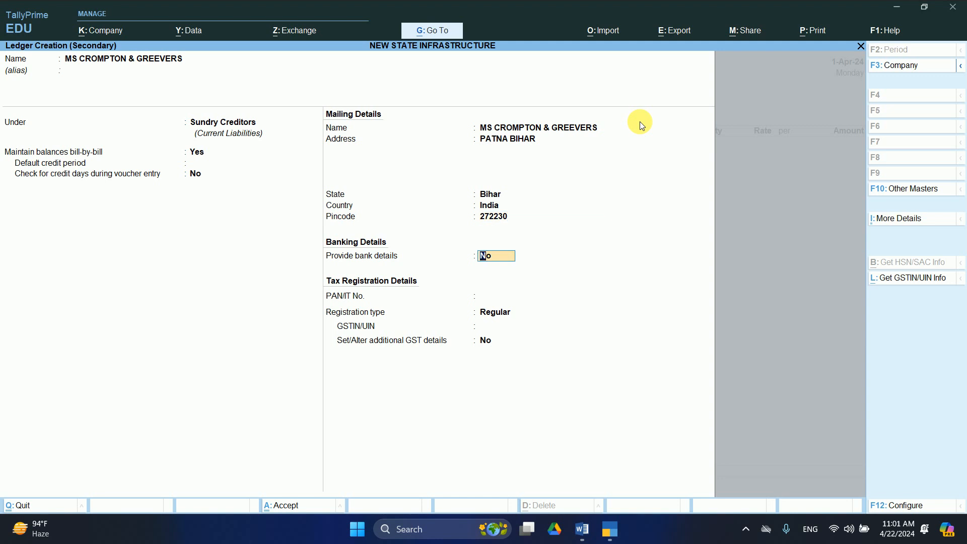
key(Return)
key(Return)
key(Return)
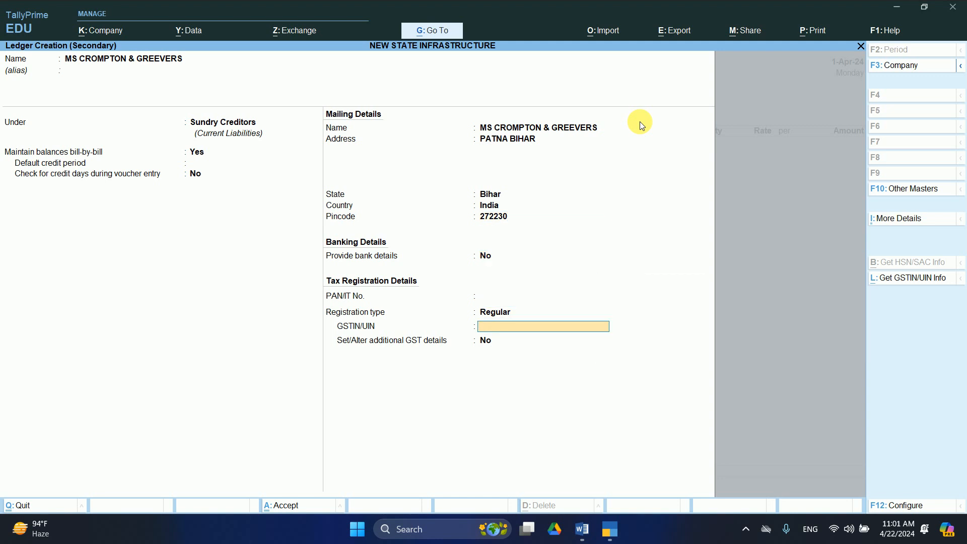
text(BIHAR9898778V)
key(Return)
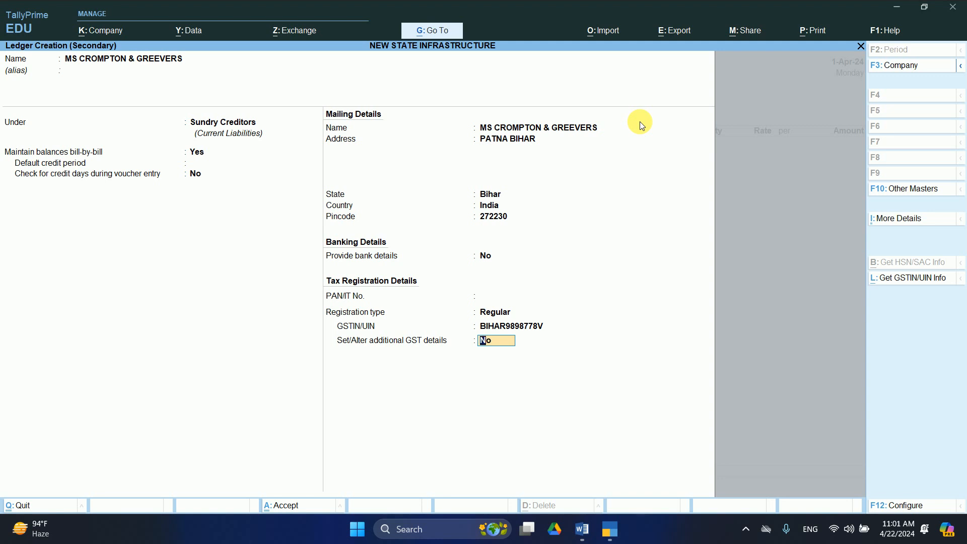
Mark MS CROMPTON & GREEVERS as a transporter, save it, and accept receipt and party details with state Bihar.
text(YES)
key(Return)
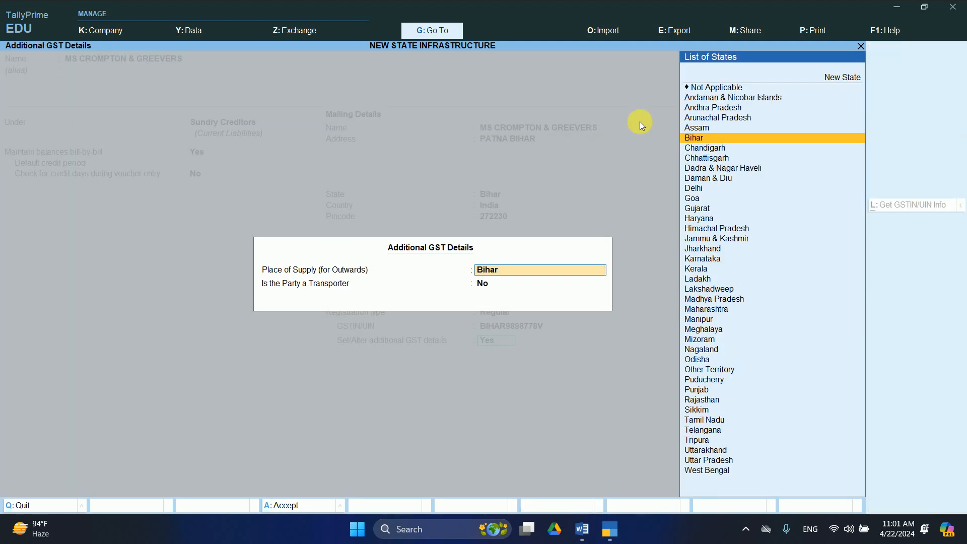
key(Return)
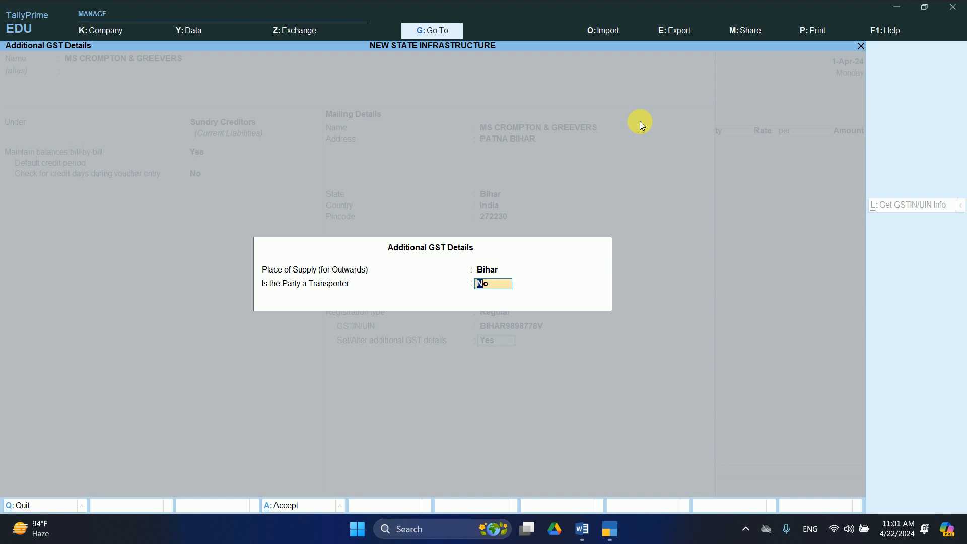
text(y)
key(Return)
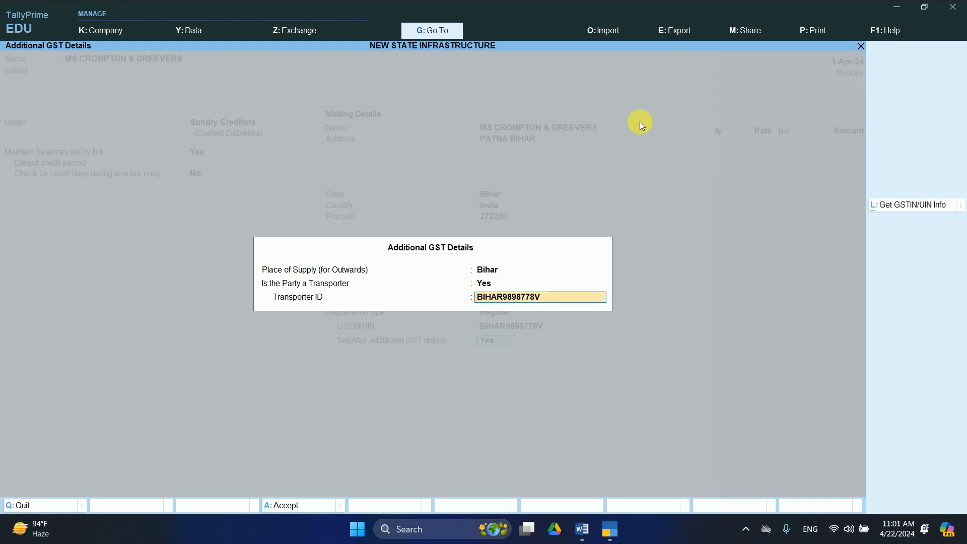
key(Return)
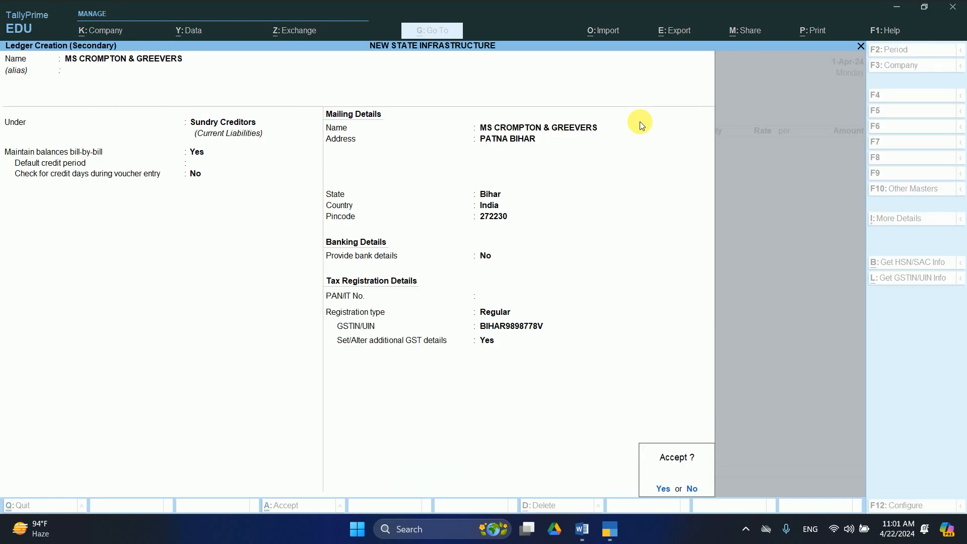
key(Return)
key(Return)
key(Return)
key(Return)
key(Return)
key(Return)
key(Return)
key(Return)
key(Return)
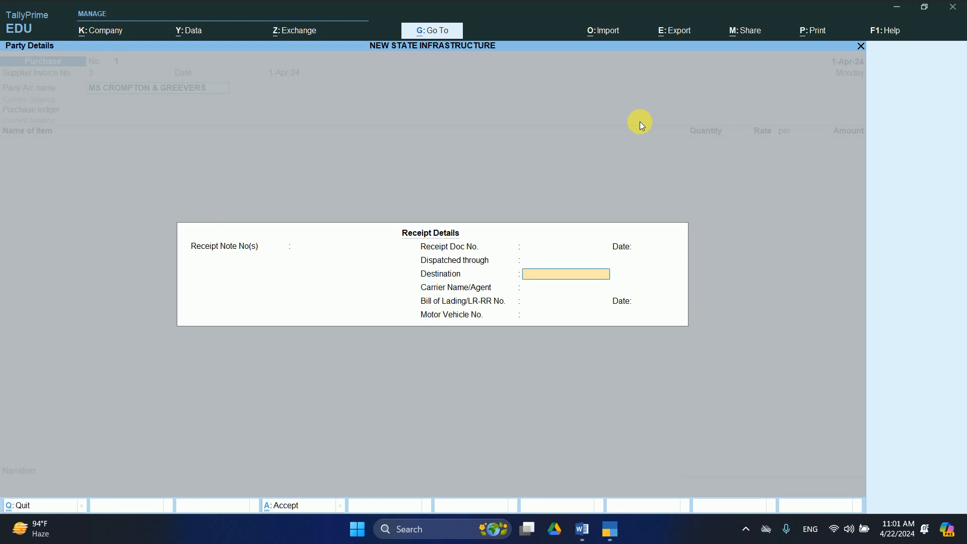
key(Return)
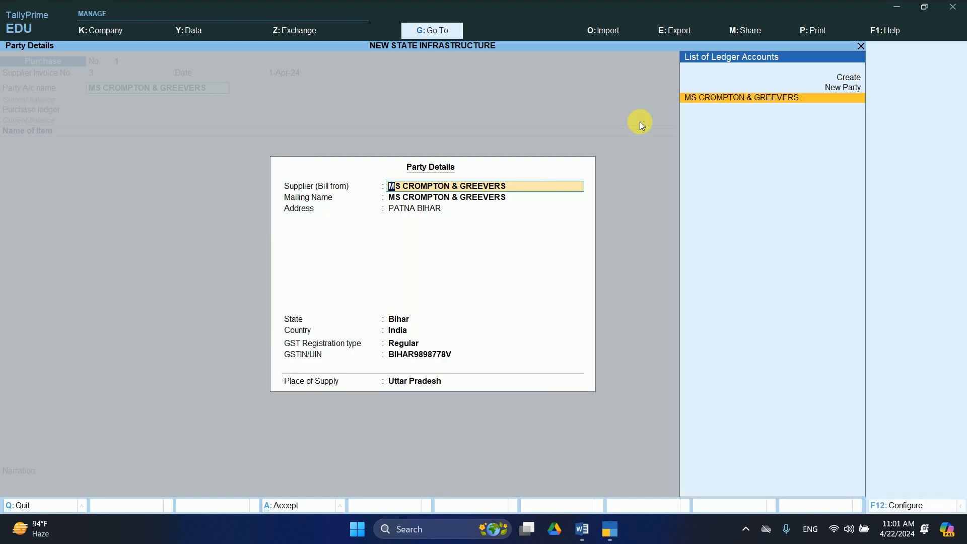
key(Return)
key(Return)
key(Return)
key(Return)
key(Return)
key(Return)
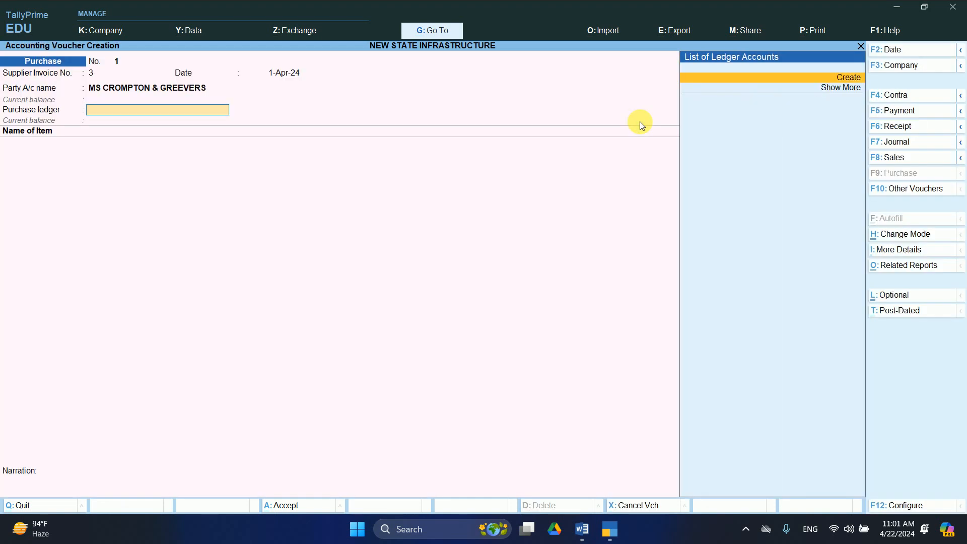
key(Return)
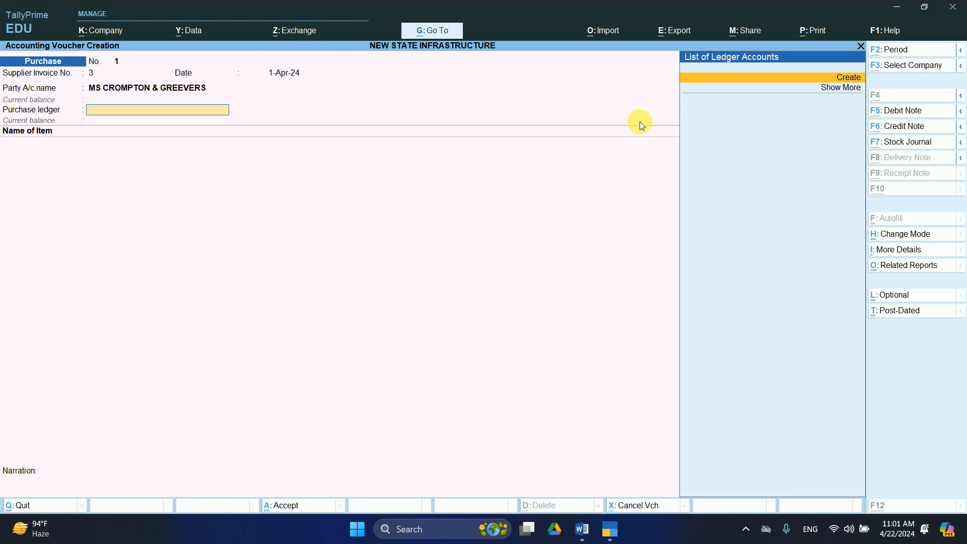
Create a ledger named PURCHASE under Purchase Accounts.
text(PUR)
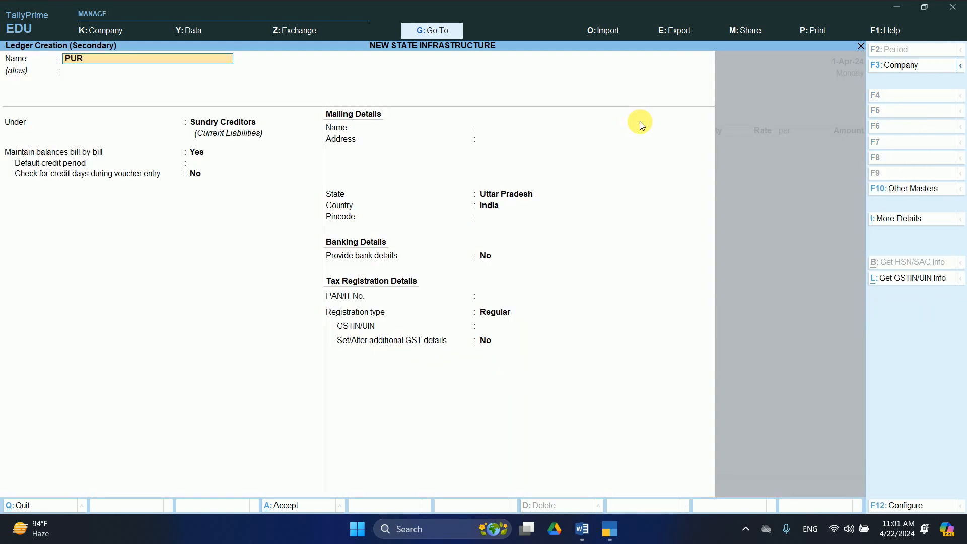
text(CHASE)
key(Return)
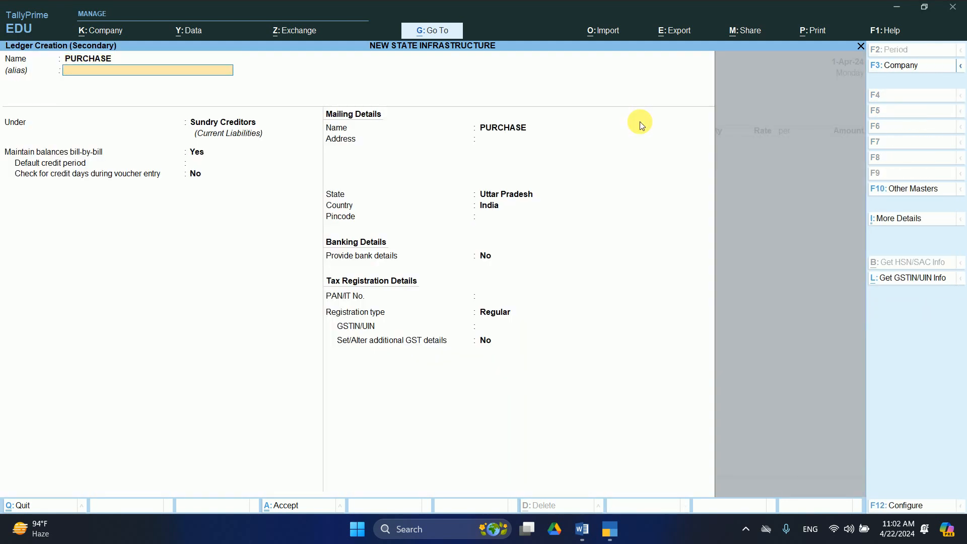
key(Return)
text(PUR)
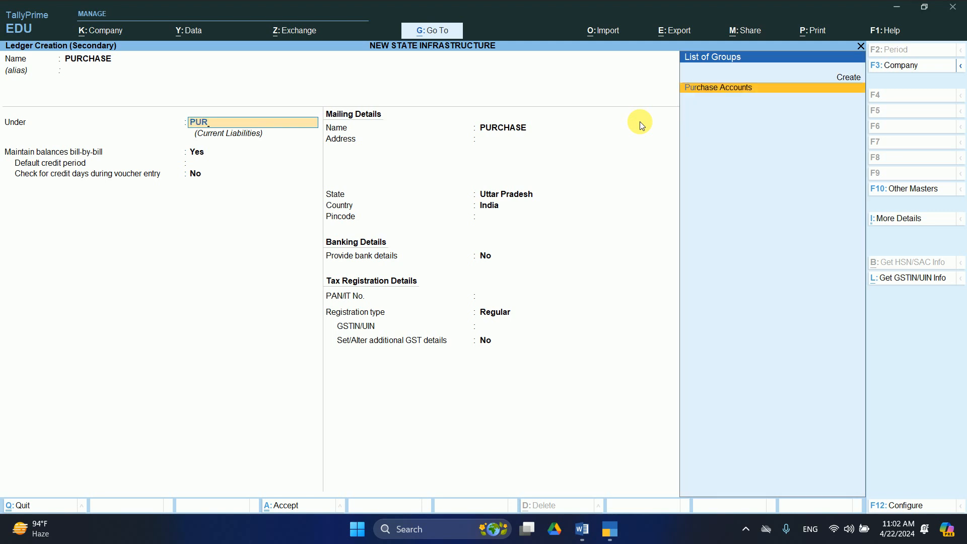
key(Return)
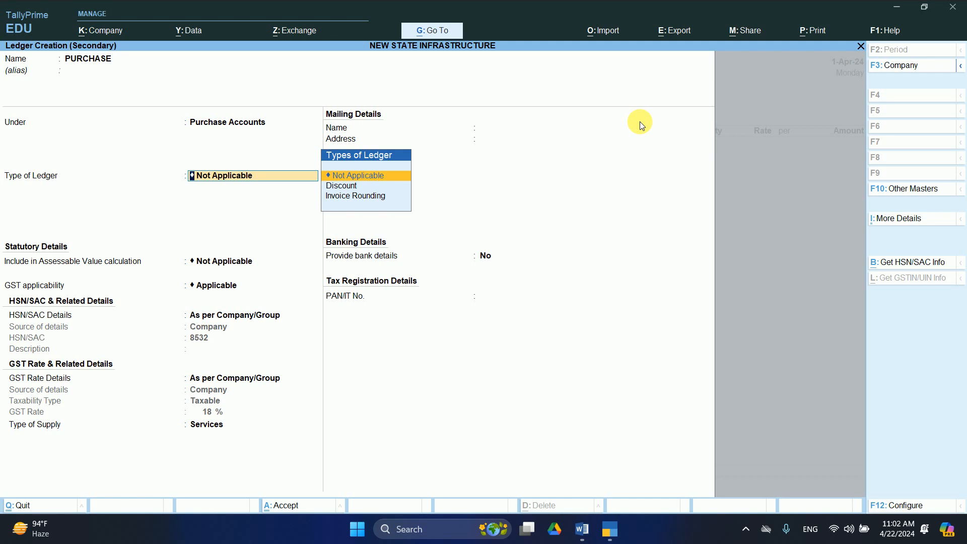
key(Return)
key(Return)
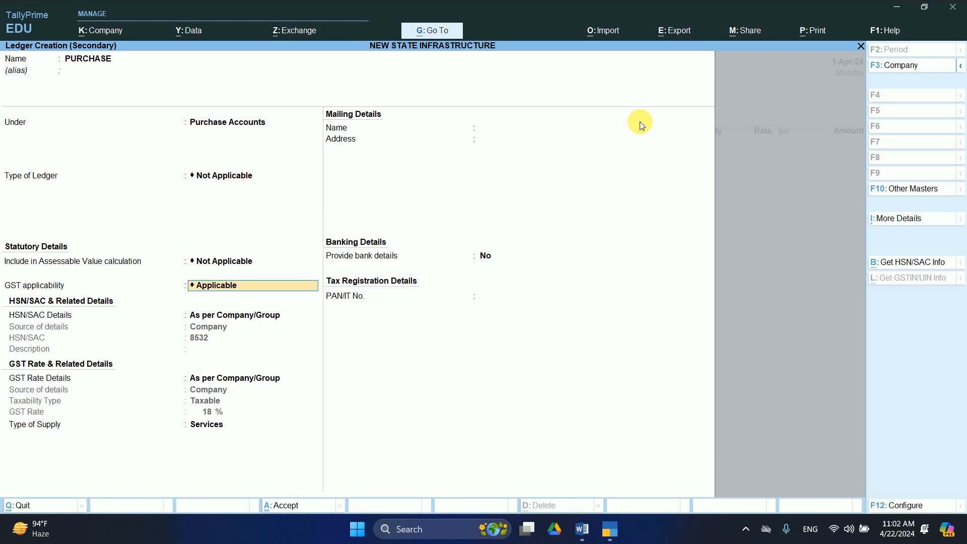
Make GST applicable with HSN as per company, set supply type to Goods, and save the ledger.
key(Return)
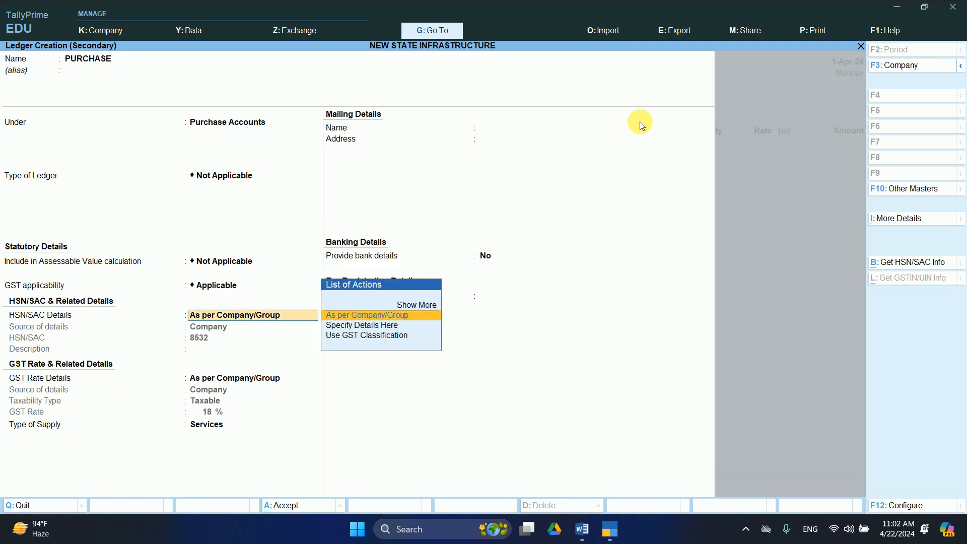
key(Down)
key(Return)
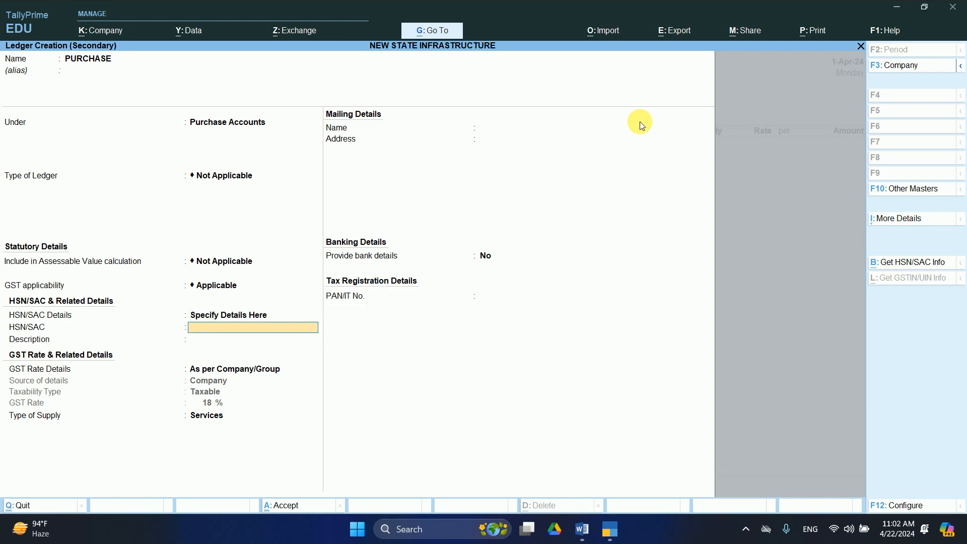
key(BackSpace)
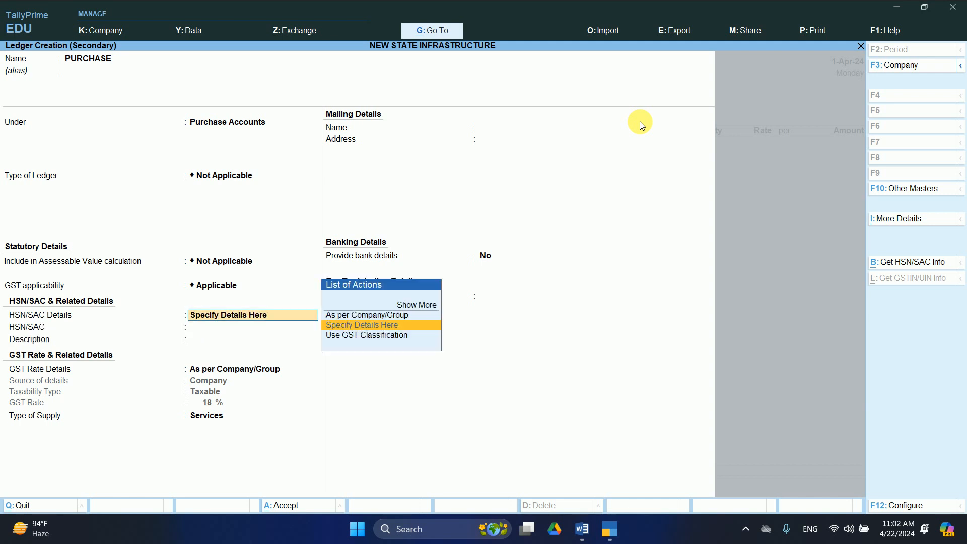
key(Up)
key(Return)
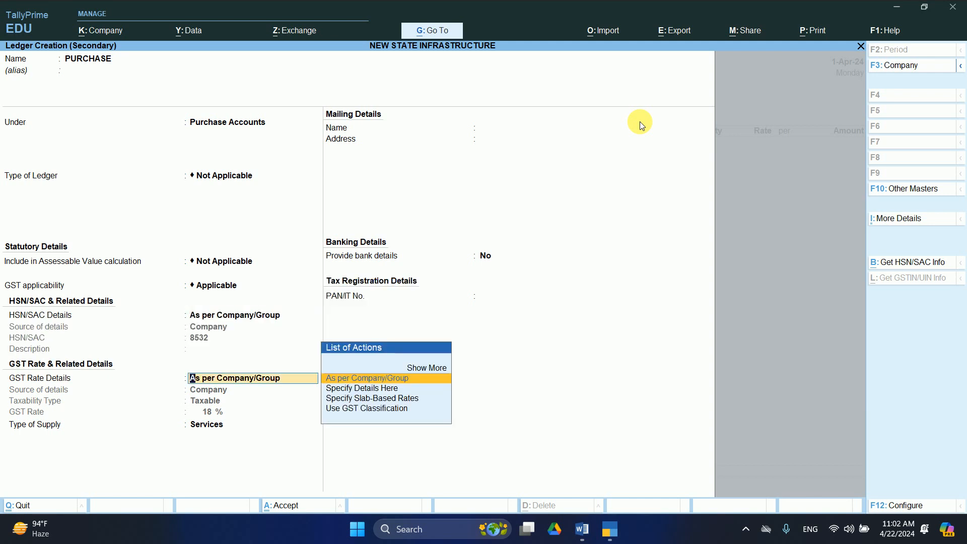
key(Return)
key(Return)
key(BackSpace)
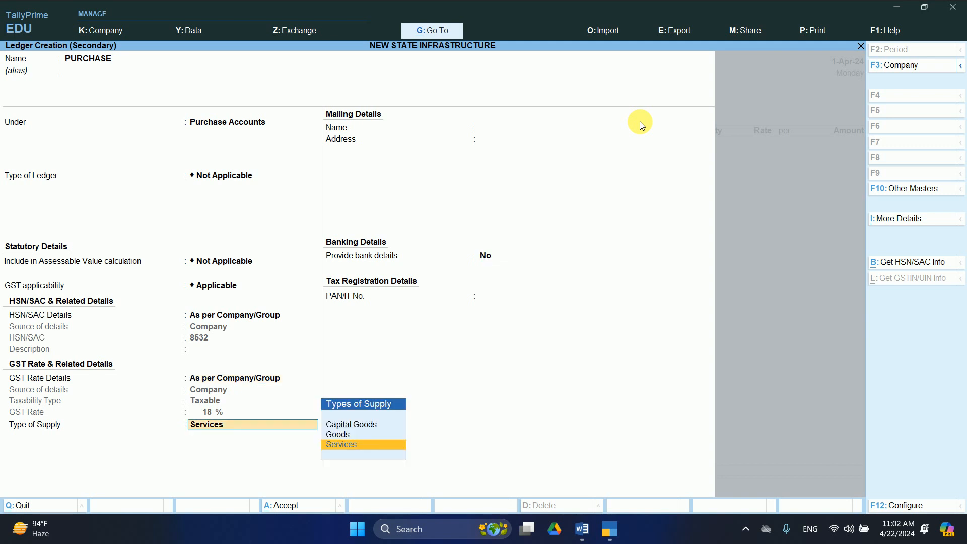
key(Up)
key(Return)
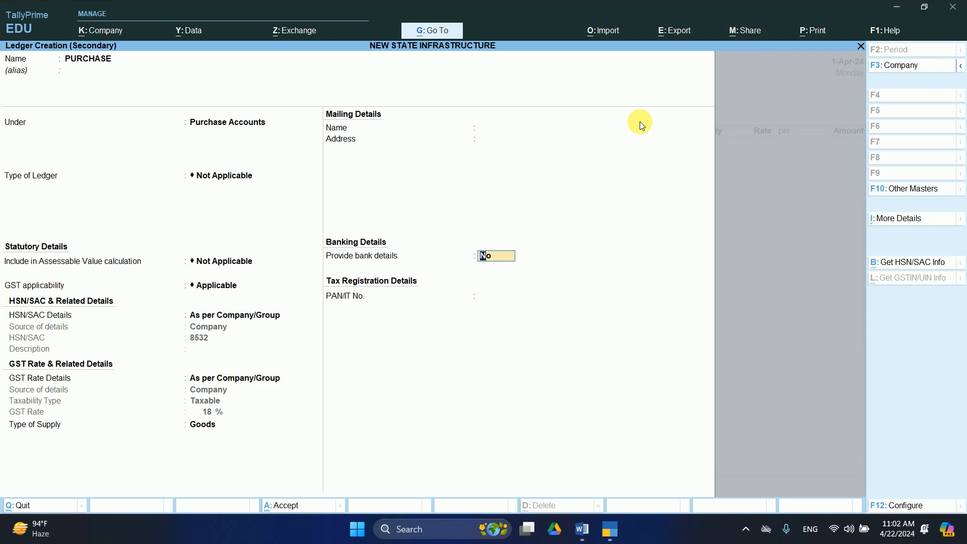
key(Return)
key(Return)
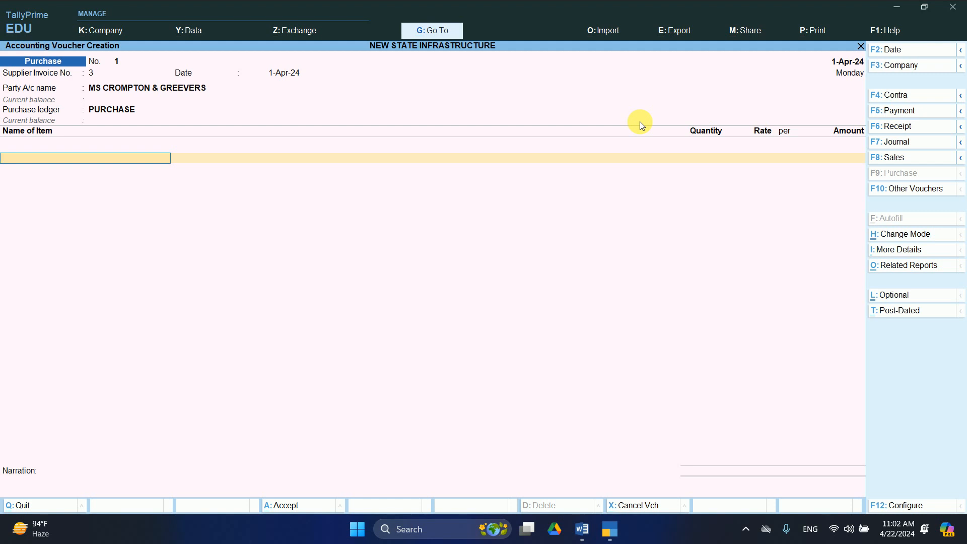
Start a new stock item named SODIUM, correcting a typo in the name.
key(alt+c)
text(SOD)
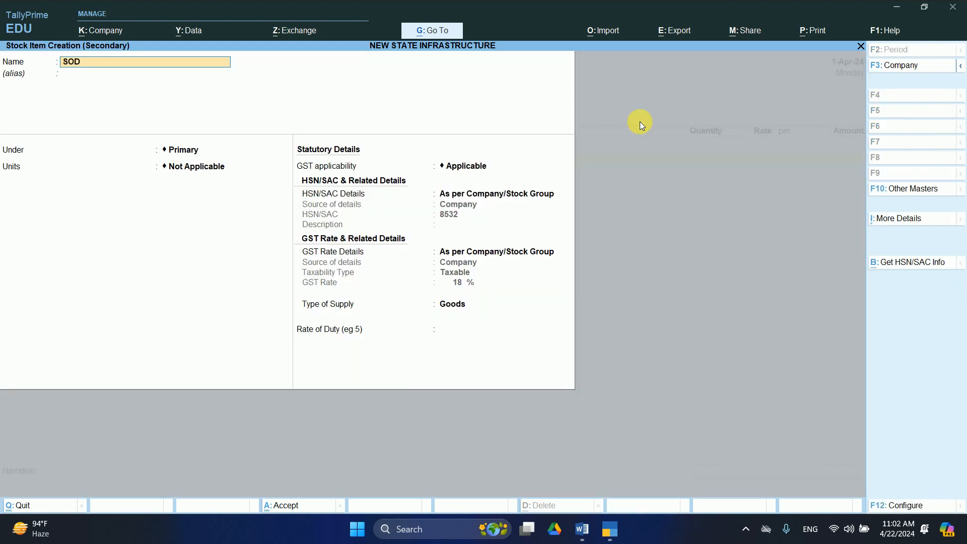
text(IUM)
key(Return)
key(Return)
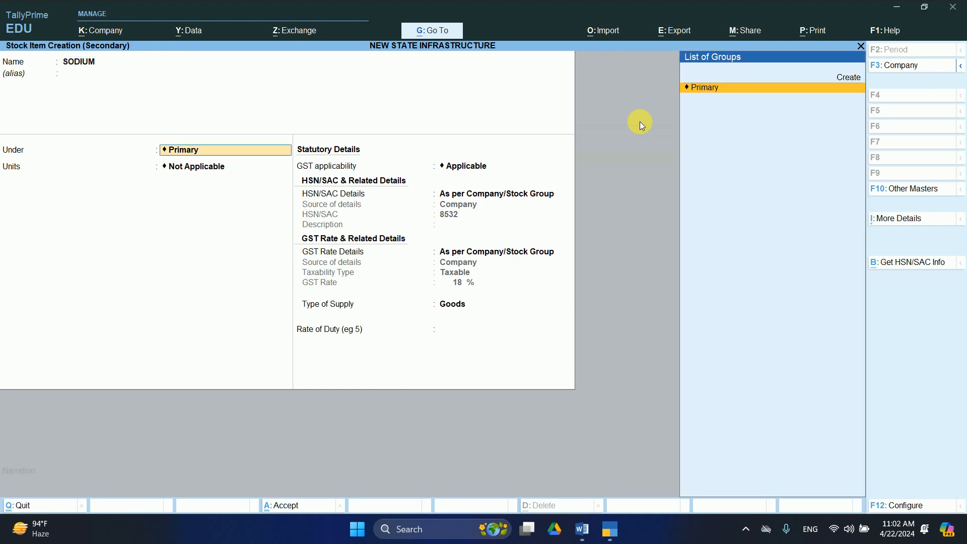
key(Return)
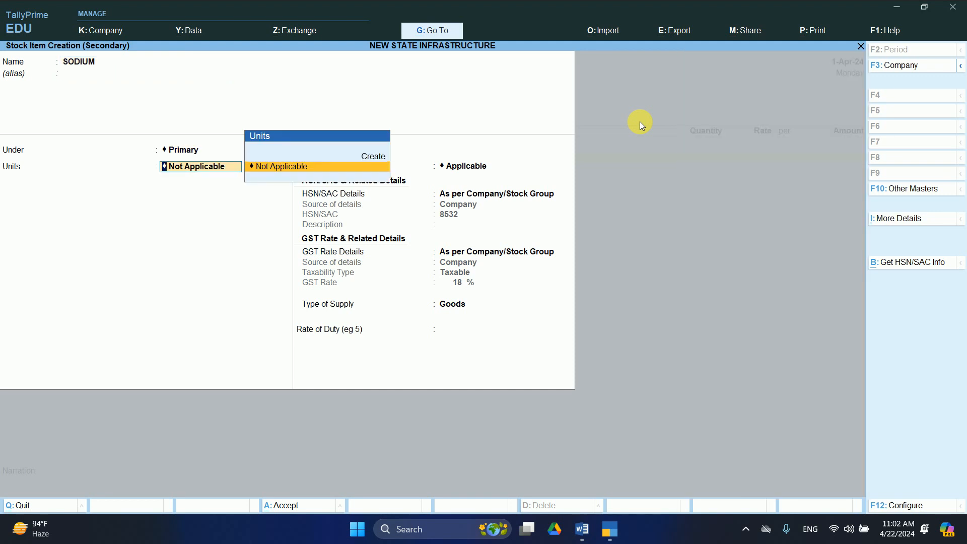
Create the unit PC with formal name PEACE and UQC PCS-PIECES.
key(alt+c)
text(PC)
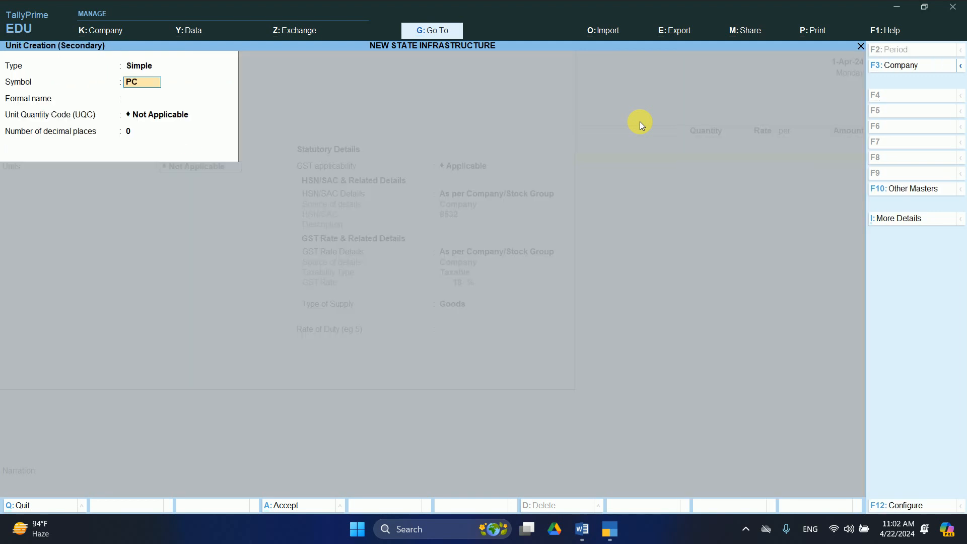
key(Return)
text(PE)
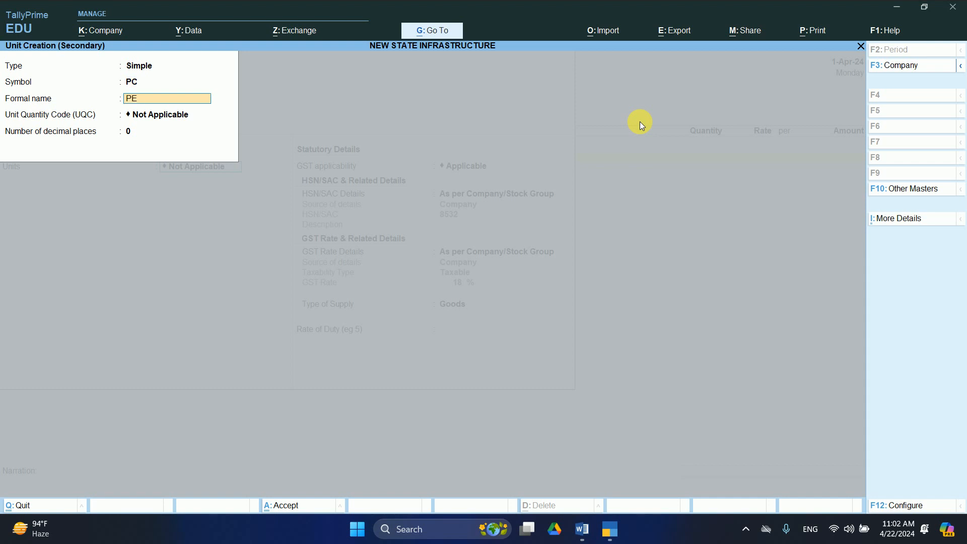
text(ACE)
key(Return)
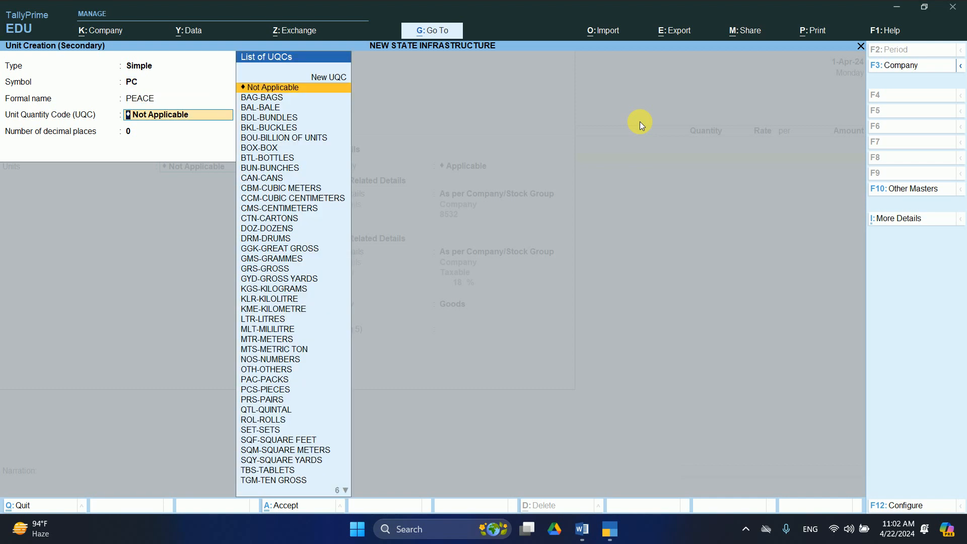
text(PC)
key(Return)
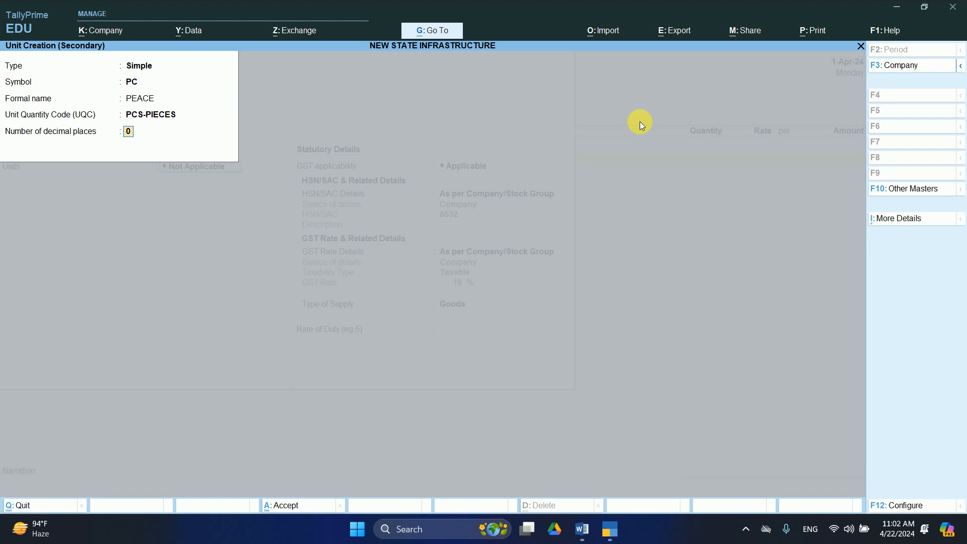
key(Return)
key(Return)
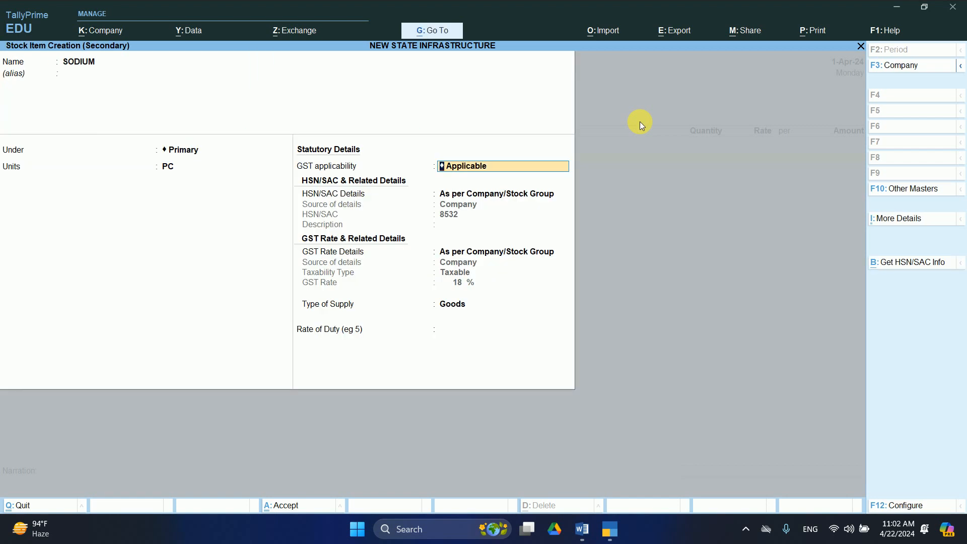
Keep GST applicable, HSN/SAC details as per company, and Goods as supply type.
key(Return)
key(Return)
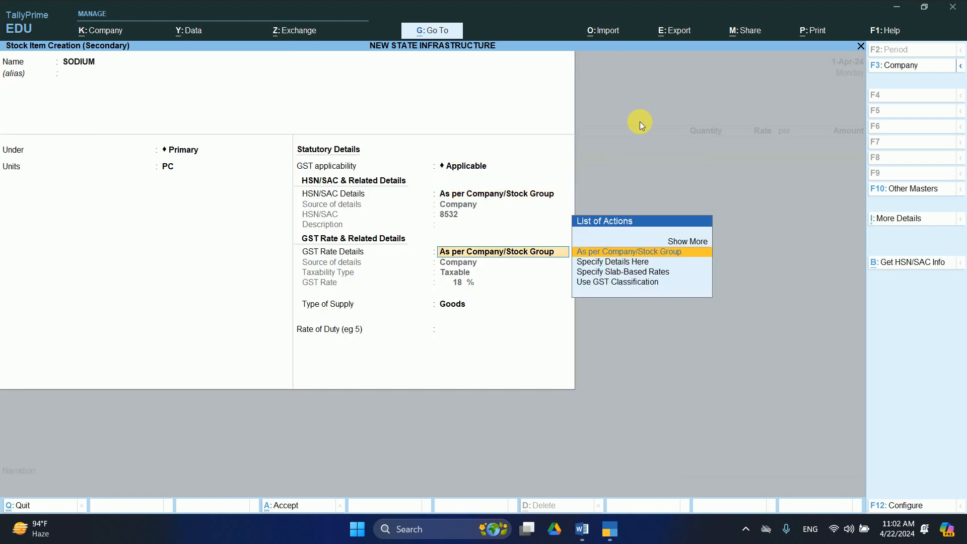
key(Return)
key(Return)
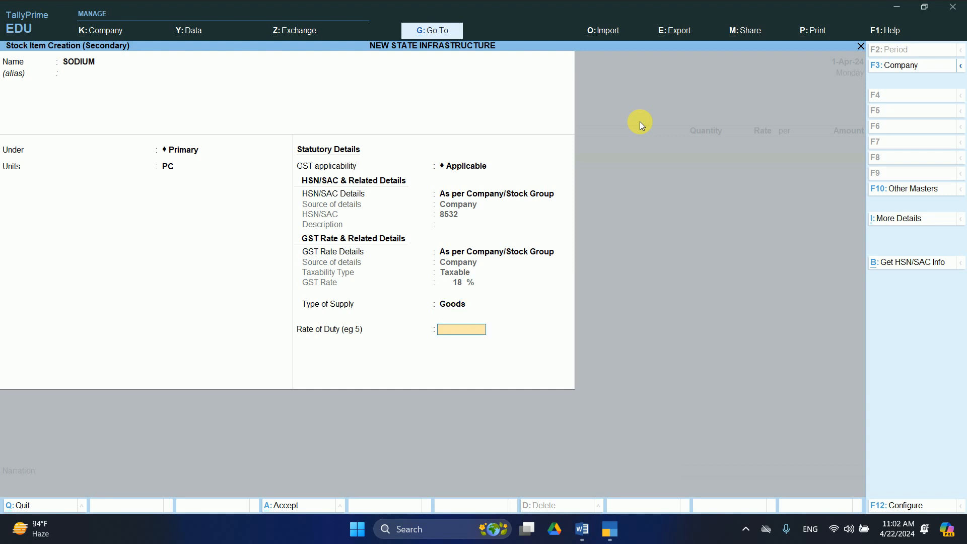
key(Return)
key(Return)
Enter SODIUM at 10 PC and rate 750 per PC, accepting its GST rate details.
text(1)
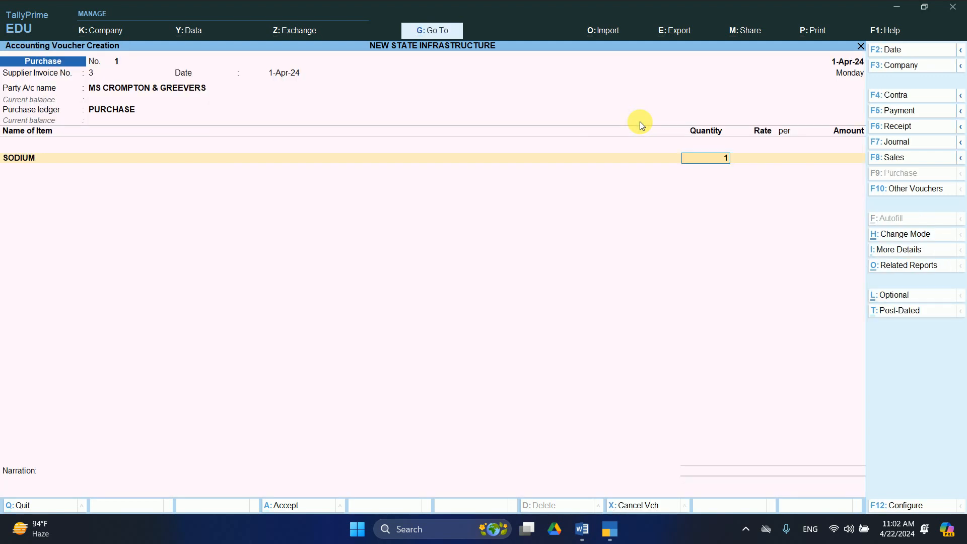
text(0)
key(Return)
text(750)
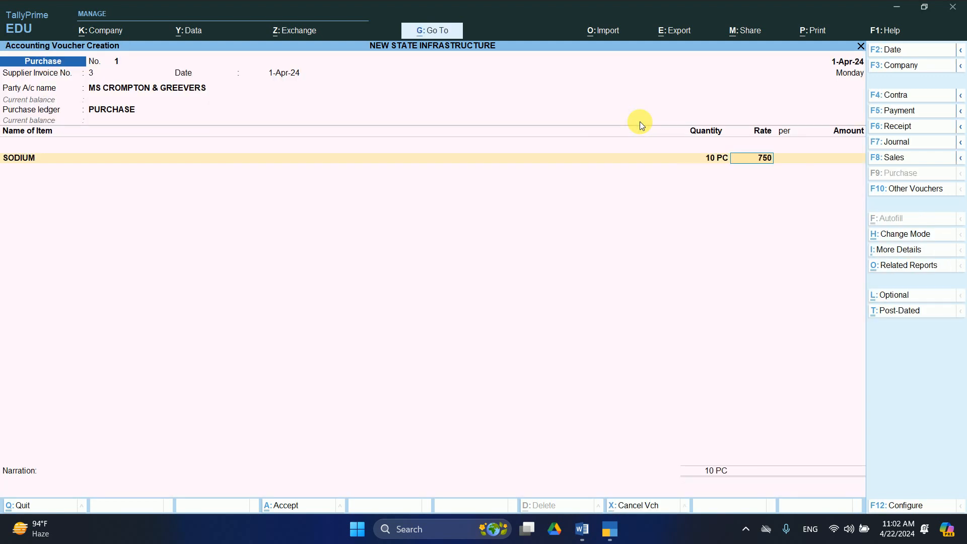
key(Return)
key(Return)
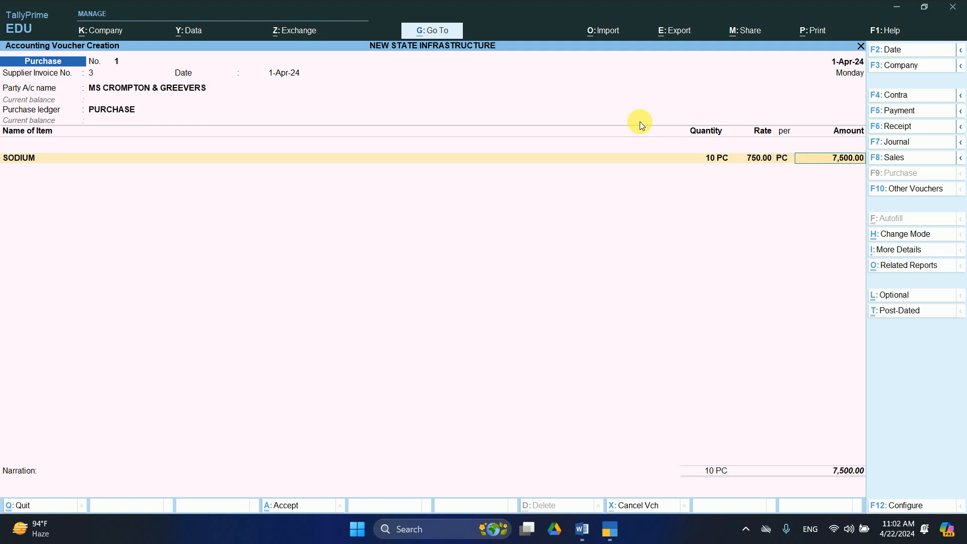
key(Return)
key(Return)
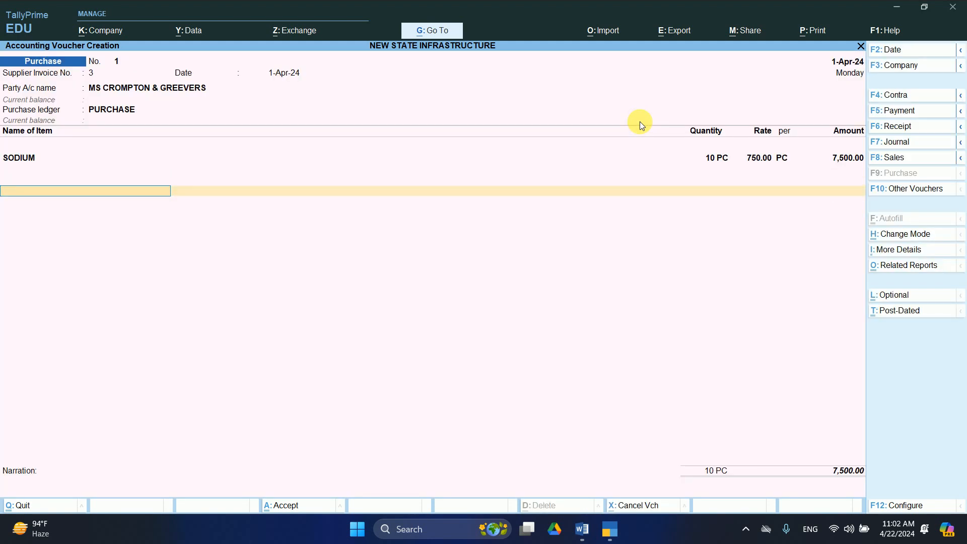
key(Return)
Reconfirm SODIUM's 7,500.00 amount and GST details, discarding an accidental new ledger form.
key(BackSpace)
key(BackSpace)
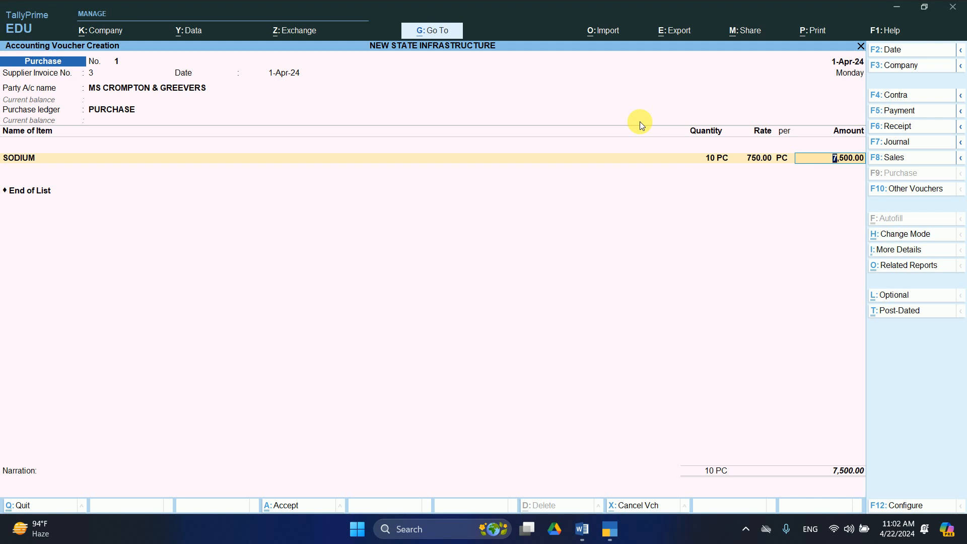
key(Return)
key(Return)
key(Return)
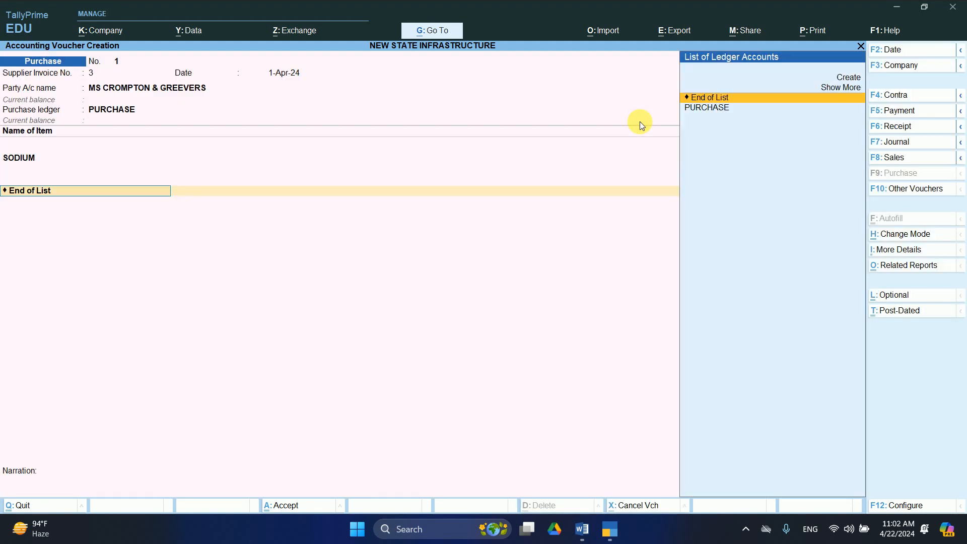
key(BackSpace)
key(Return)
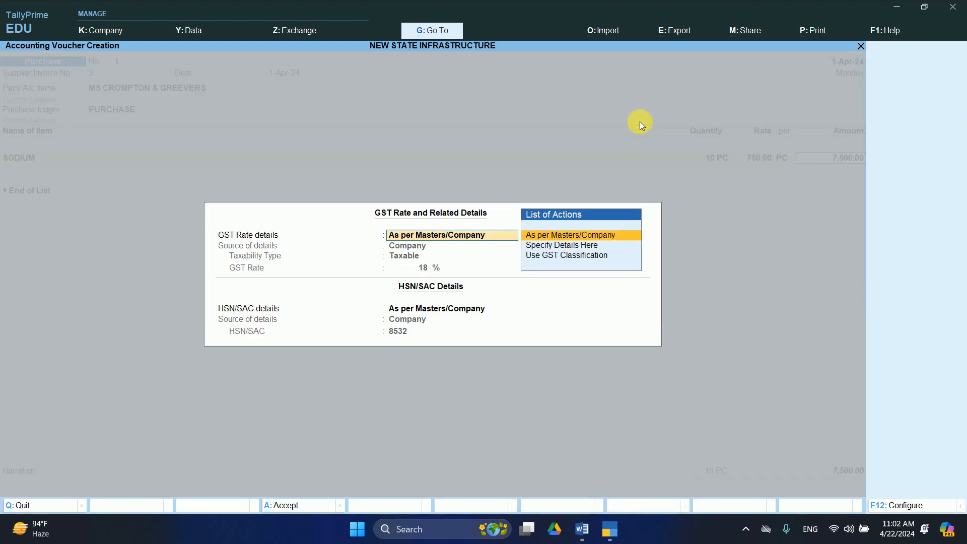
key(Return)
key(Return)
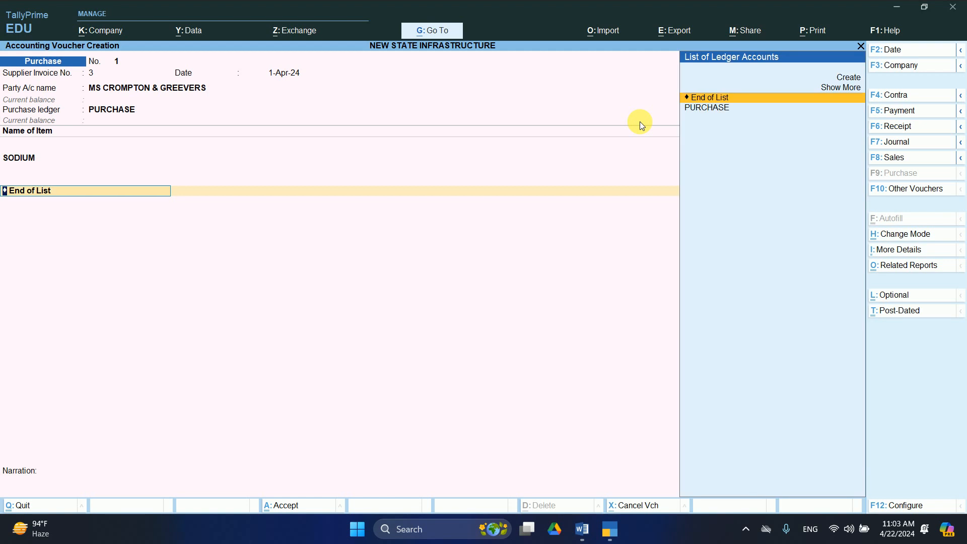
key(alt+c)
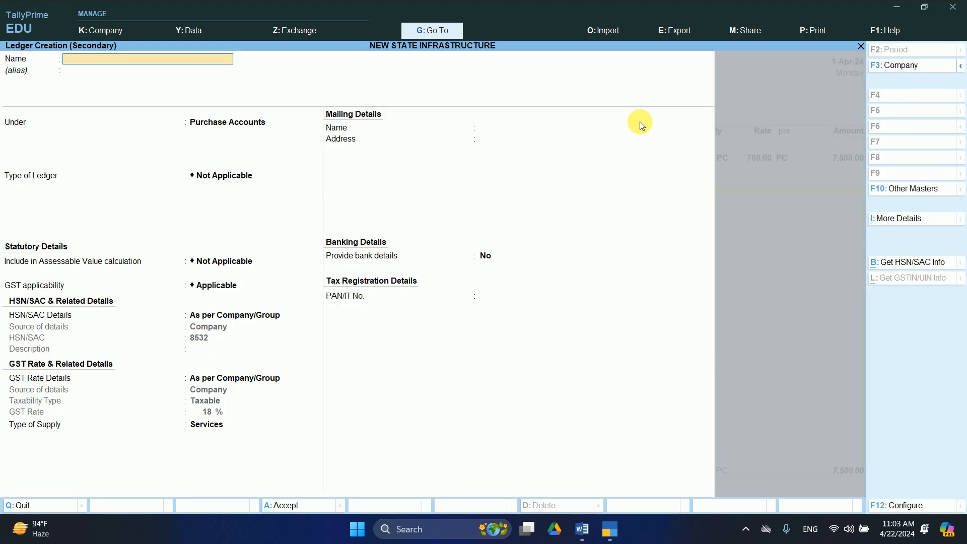
key(Escape)
key(y)
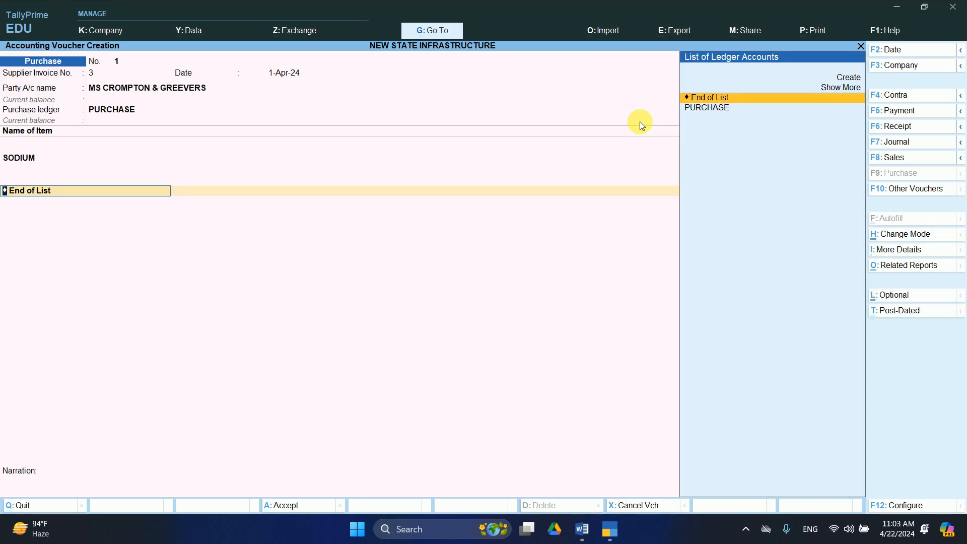
key(Return)
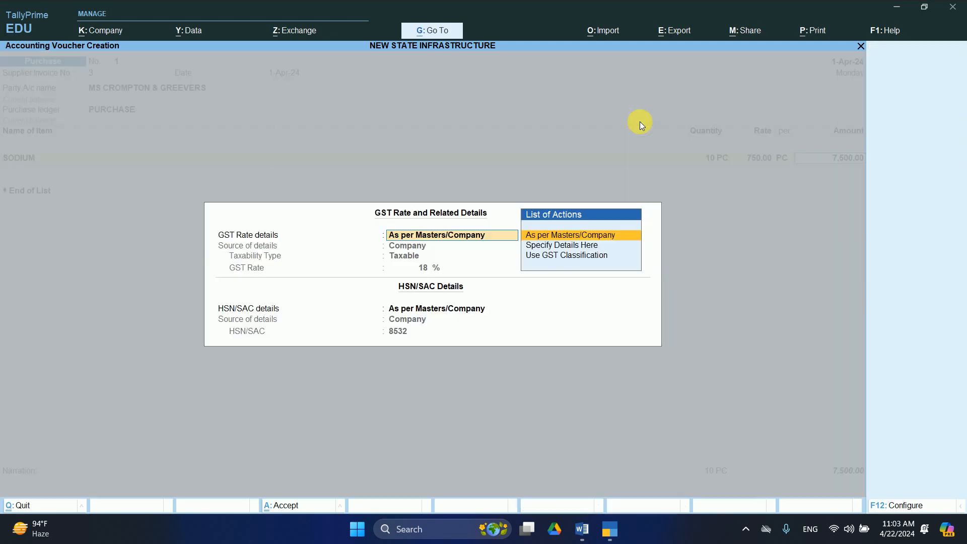
key(Return)
key(Return)
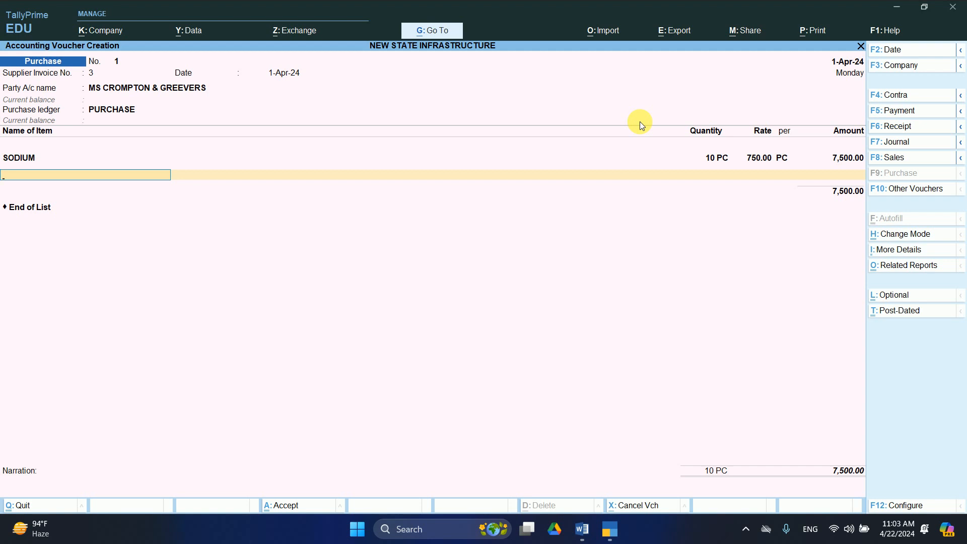
Create stock item MERCURY with units PC and default GST details.
key(alt+c)
text(M)
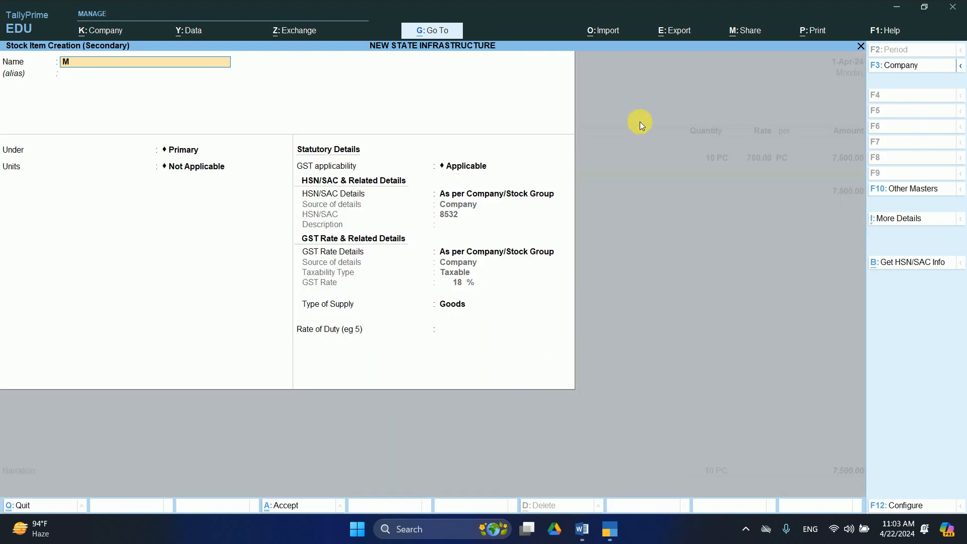
text(ERCURY)
key(Return)
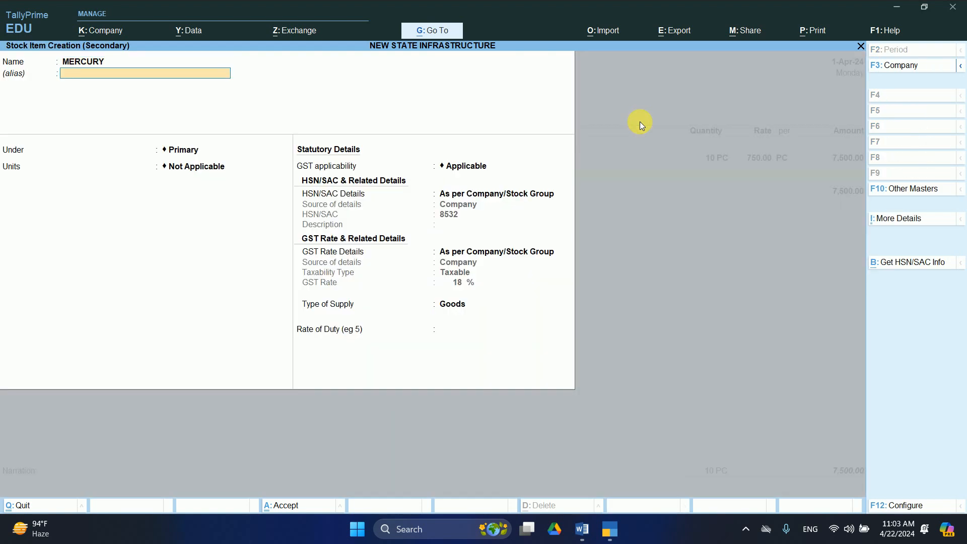
key(Return)
key(Return)
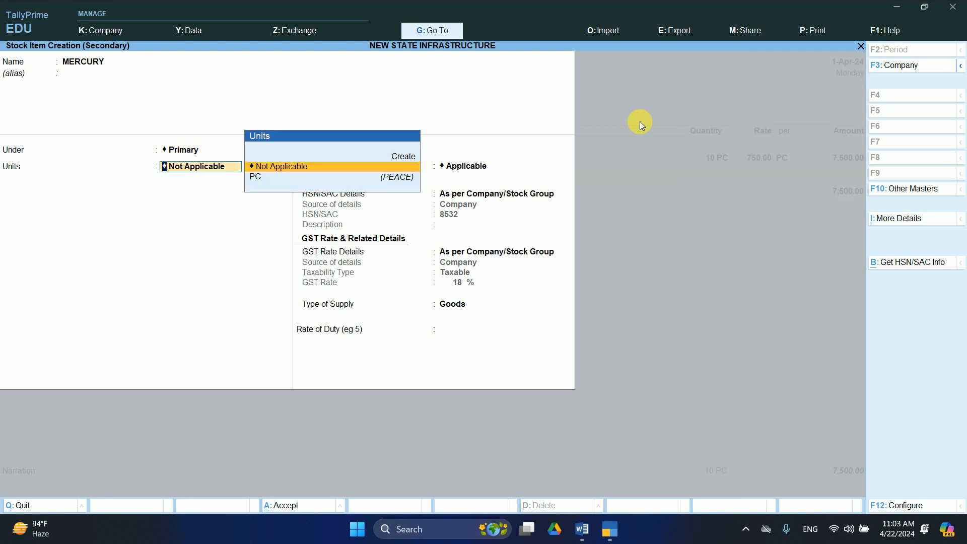
text(PC)
key(Return)
key(Return)
key(Return)
key(Return)
key(Return)
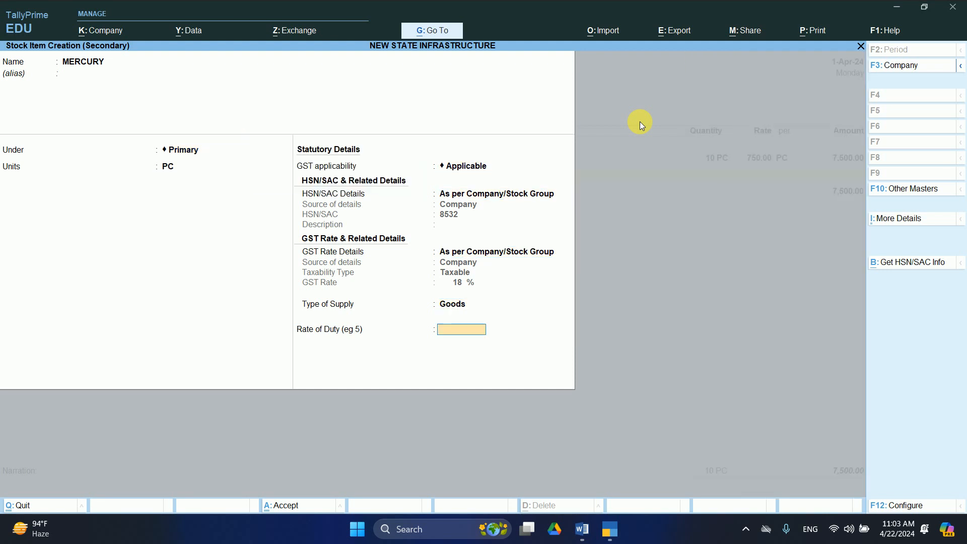
key(Return)
key(Return)
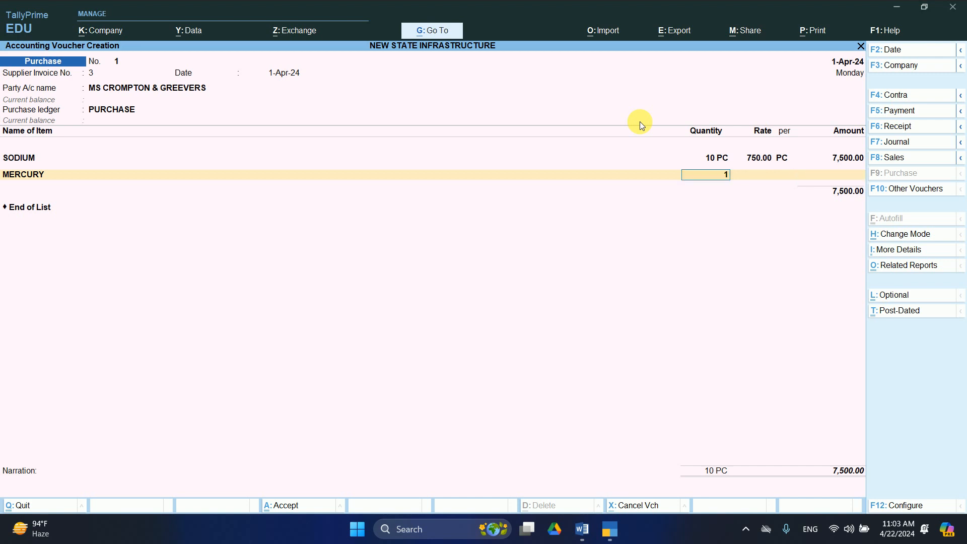
Enter MERCURY at 10 PC and rate 250, accepting its GST rate details.
text(10)
key(Return)
text(250)
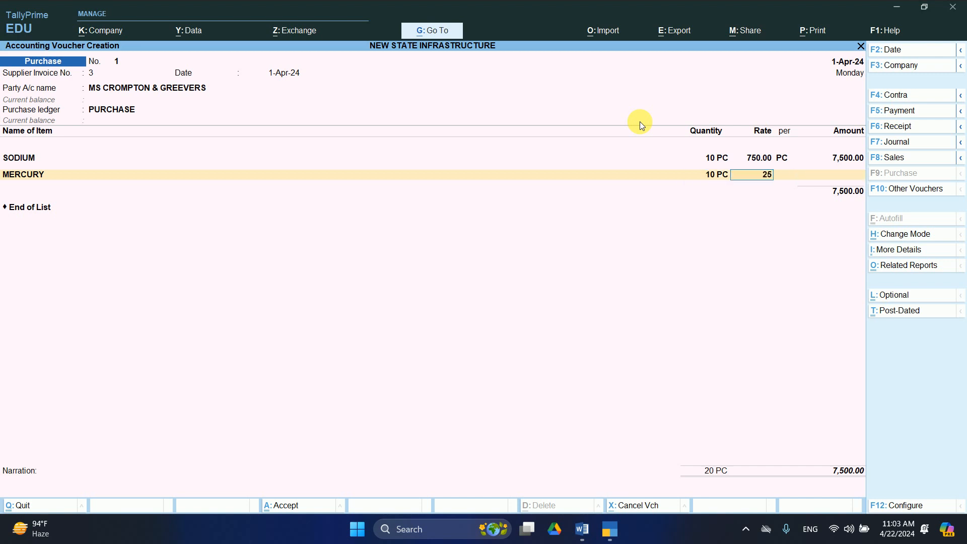
key(Return)
key(Return)
key(Return)
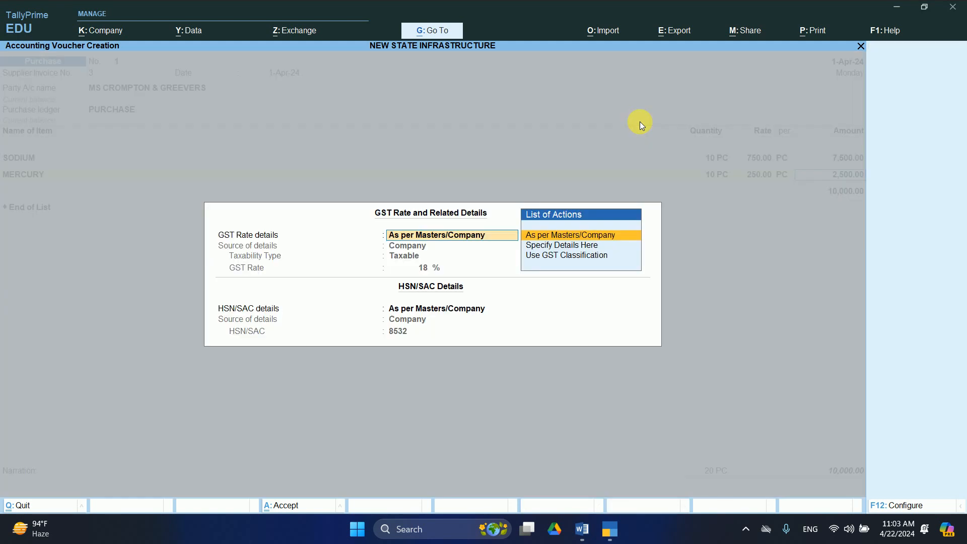
key(Return)
key(Return)
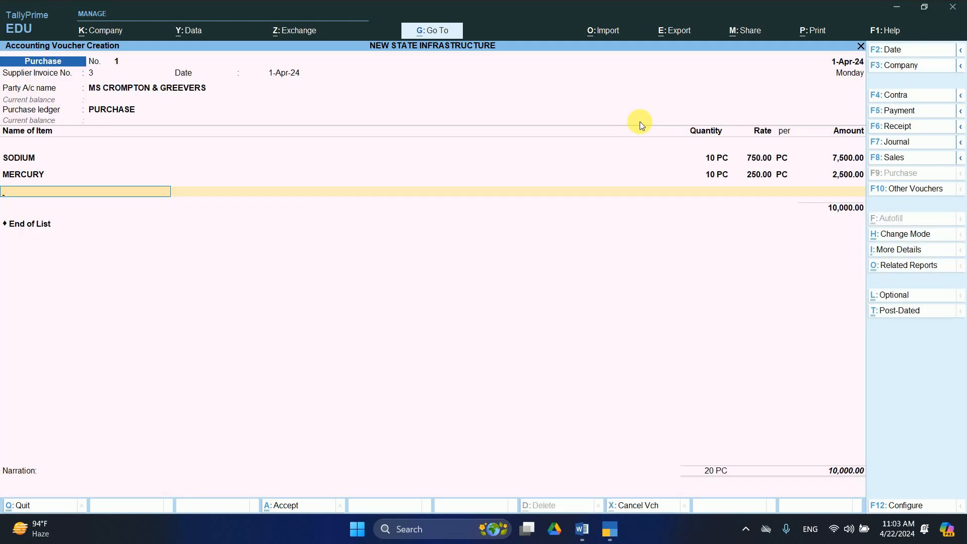
key(Return)
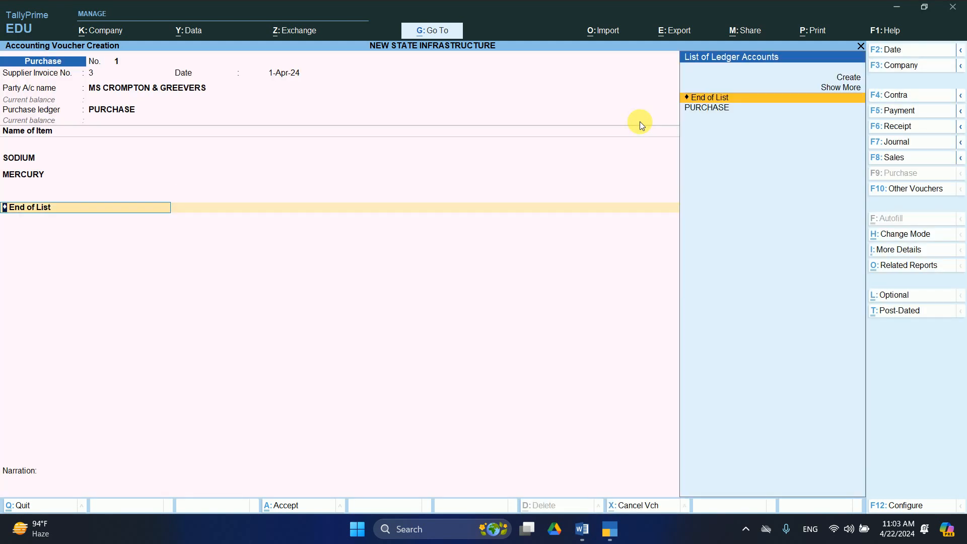
key(ctrl)
Name the new ledger IGST@18% under Duties & Taxes with GST as duty type.
key(alt+c)
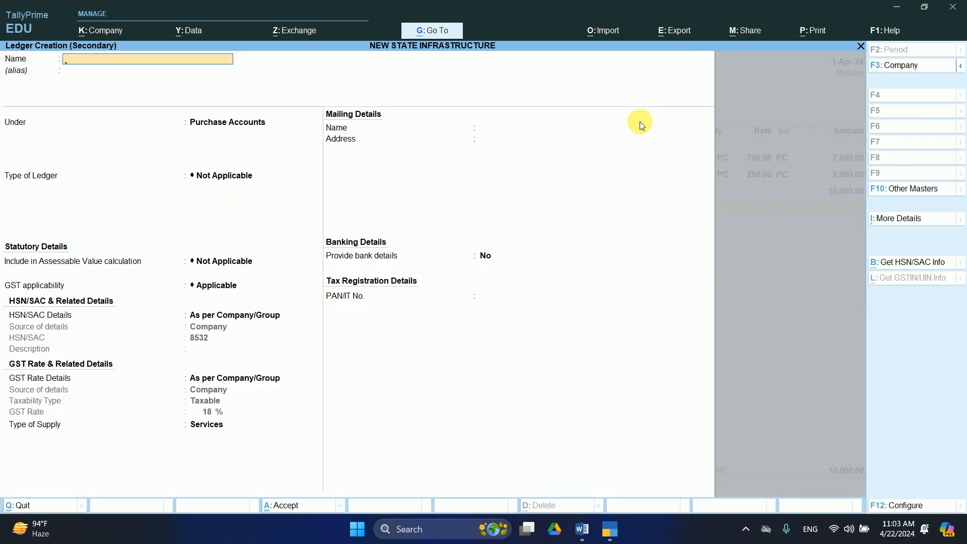
text(IGST@18%)
key(Return)
text(DU)
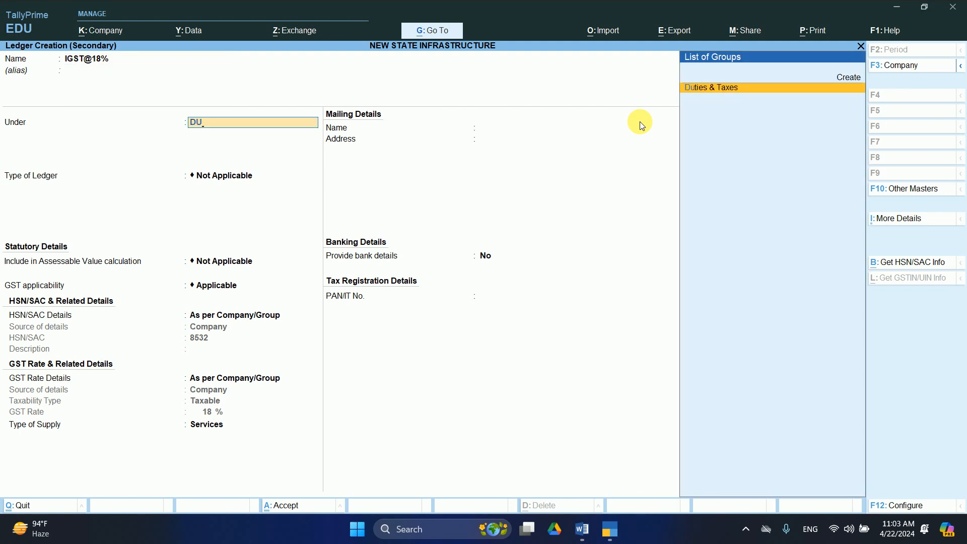
key(Return)
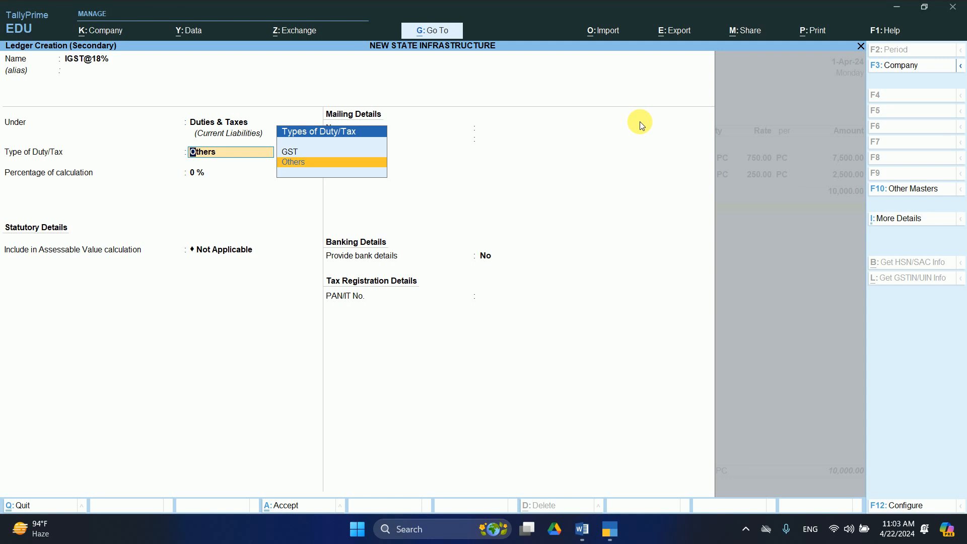
key(Up)
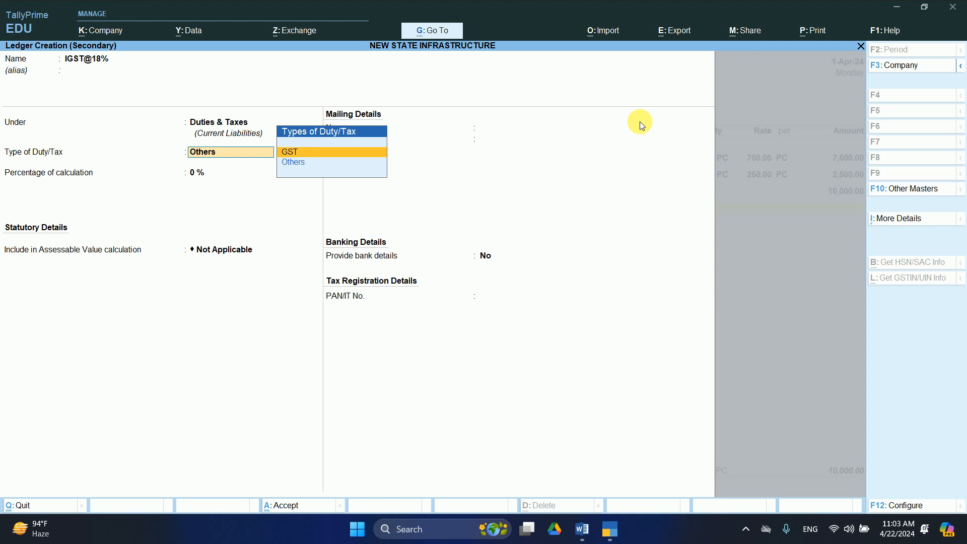
key(Return)
Set tax type IGST at 18% with rounding Not Applicable, and save the ledger.
key(Down)
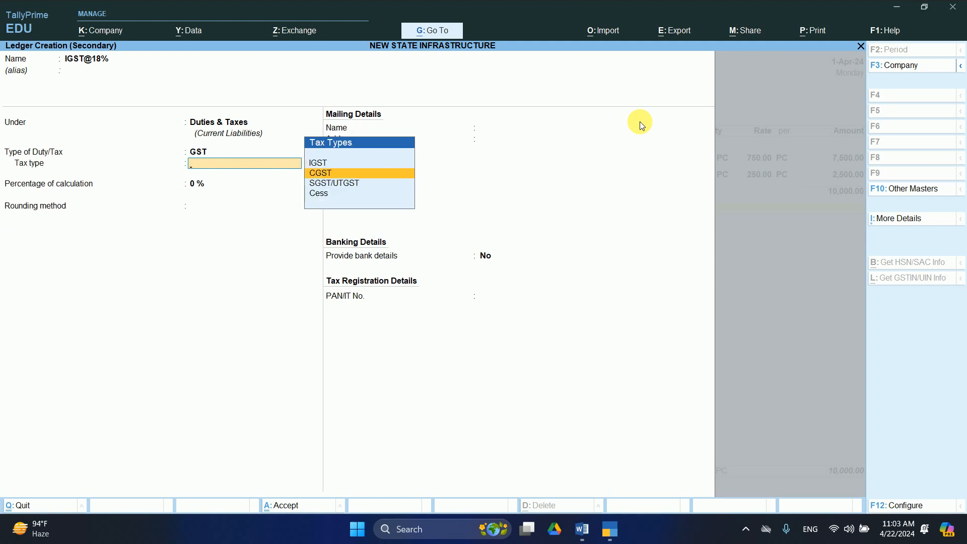
key(Down)
key(Up)
key(Up)
key(Return)
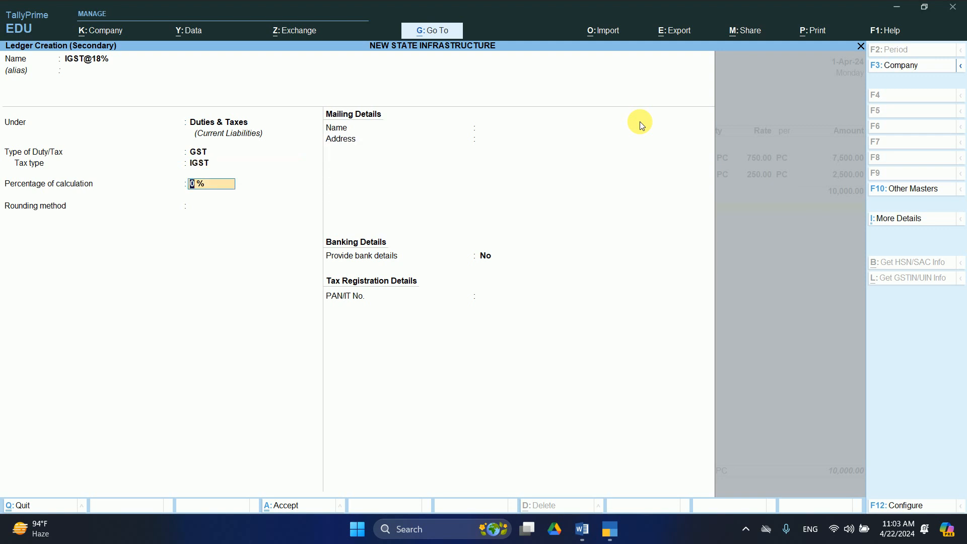
text(18)
key(Return)
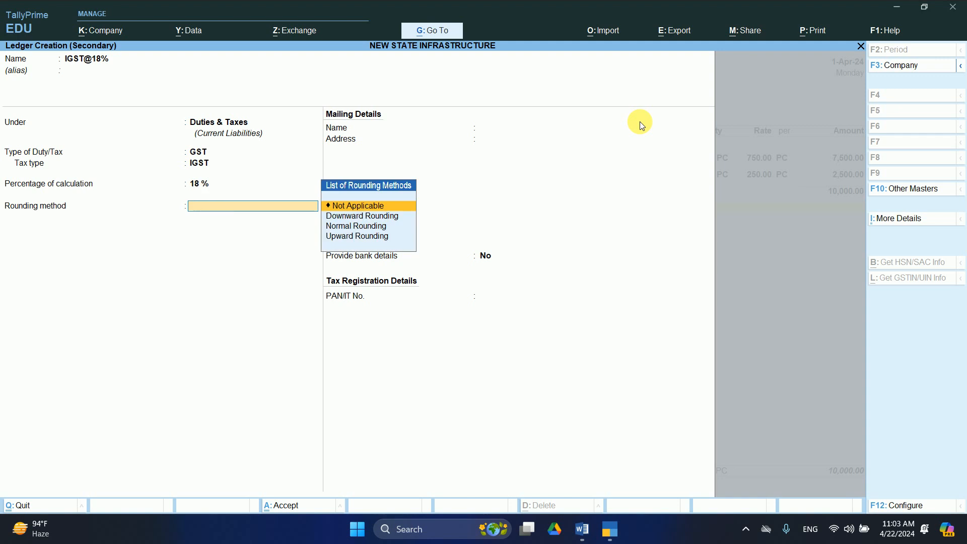
key(Return)
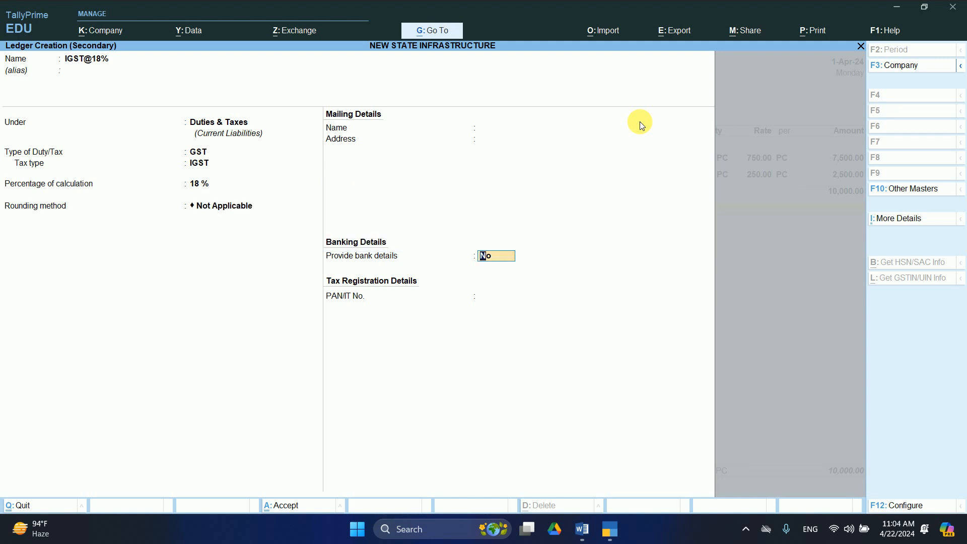
key(Return)
key(Return)
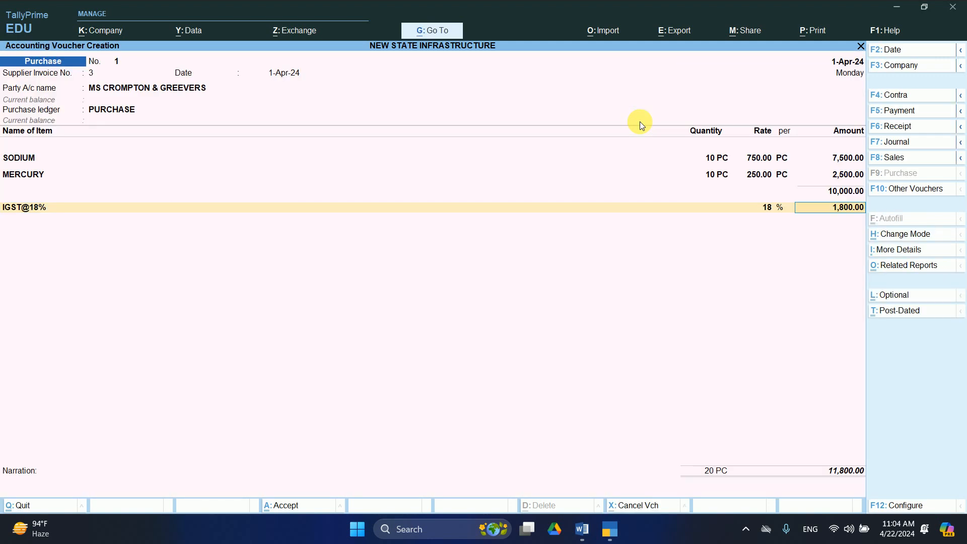
Accept the 1,800.00 IGST amount, skip narration, and save the 11,800.00 voucher.
key(Return)
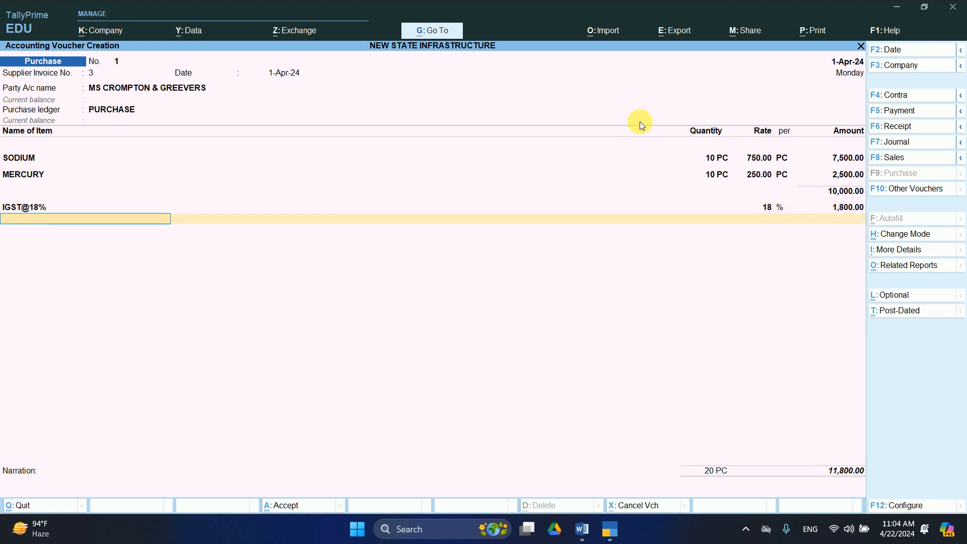
key(Return)
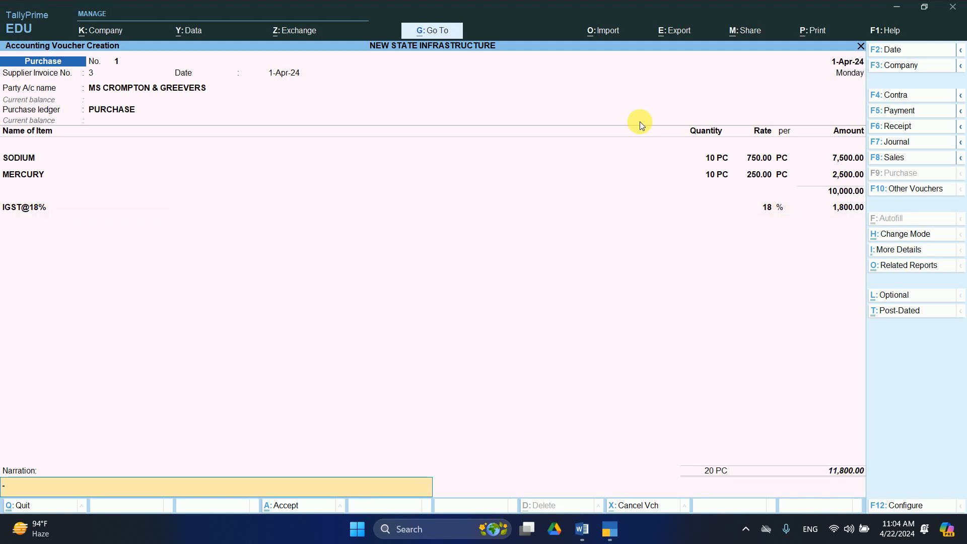
key(Return)
key(y)
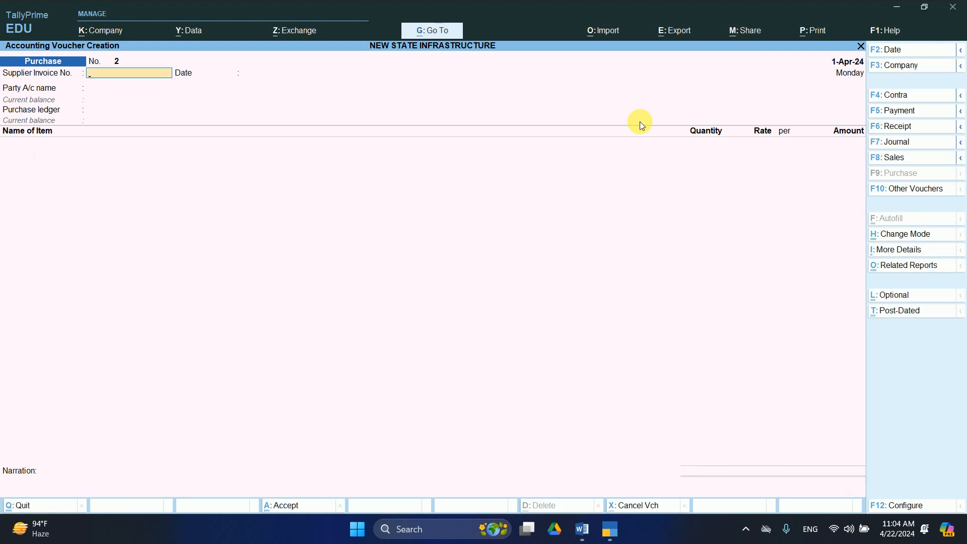